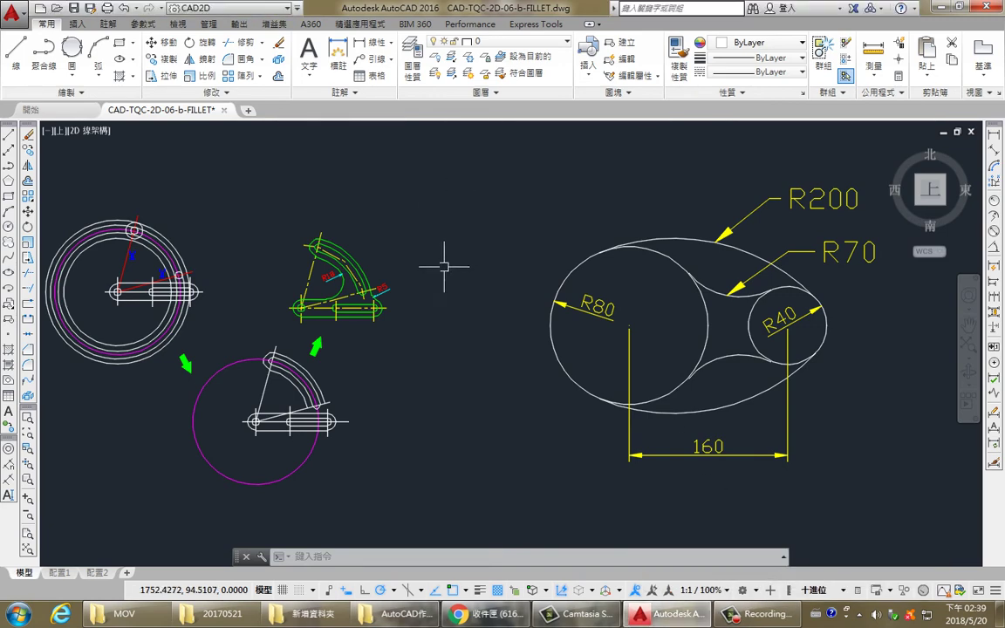
Try trimming the concentric circles with a crossing pick, then cancel and undo that trim
{"action": "middle_click_drag", "start_coordinate": [449, 264], "coordinate": [490, 287]}
{"action": "scroll", "coordinate": [238, 317], "scroll_direction": "up", "scroll_amount": 2}
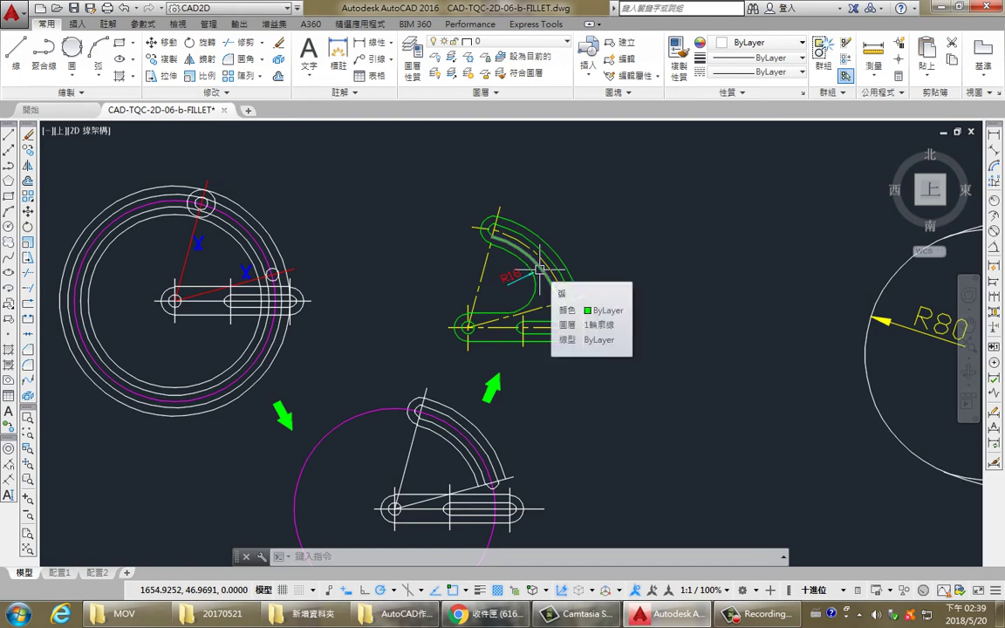
{"action": "middle_click_drag", "start_coordinate": [328, 364], "coordinate": [310, 318]}
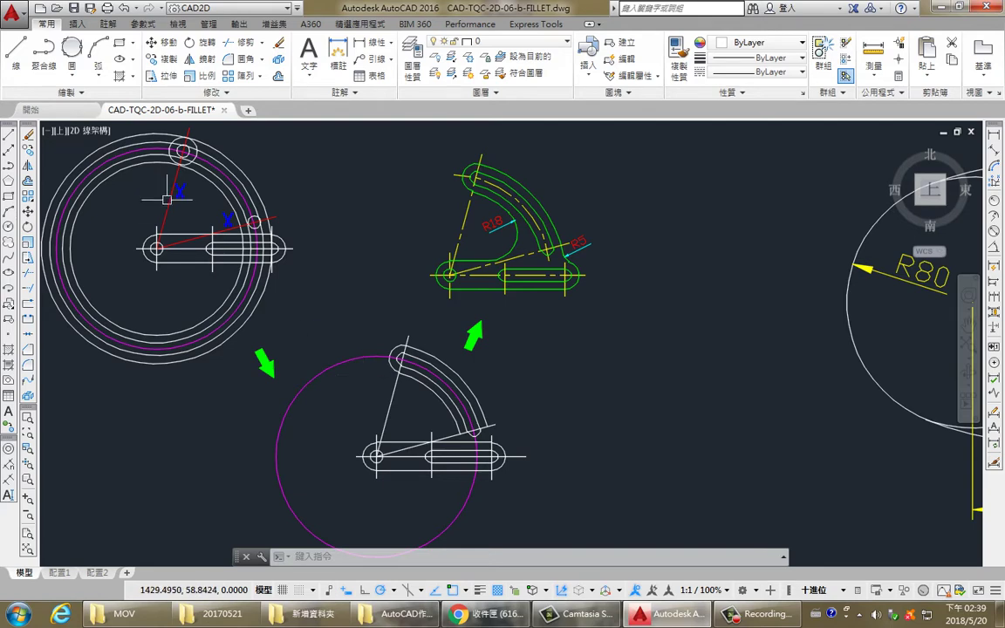
{"action": "middle_click_drag", "start_coordinate": [167, 200], "coordinate": [197, 220]}
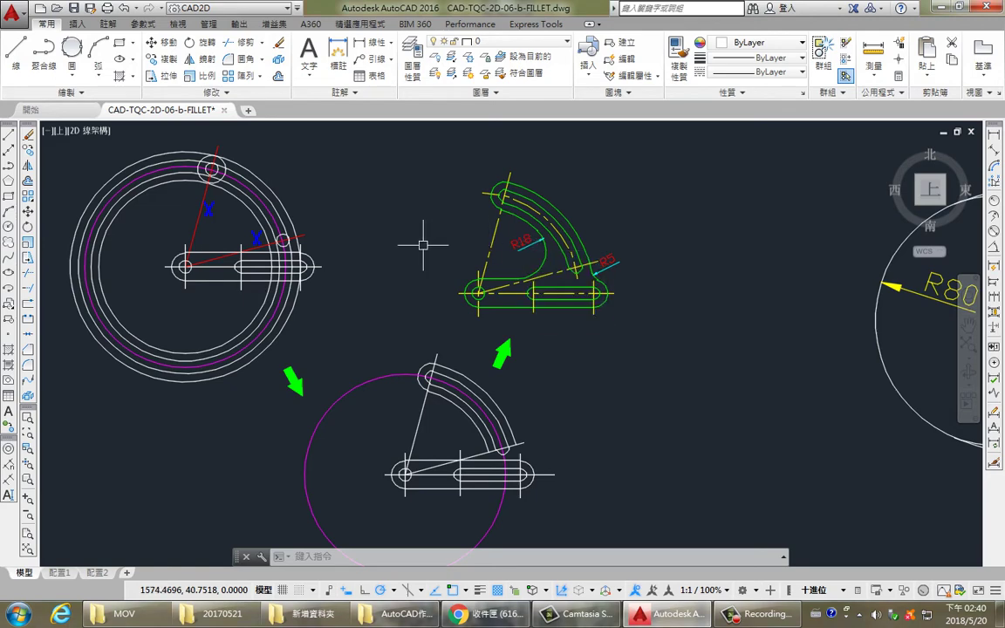
{"action": "mouse_move", "coordinate": [333, 219]}
{"action": "middle_mouse_down"}
{"action": "mouse_move", "coordinate": [343, 251]}
{"action": "mouse_move", "coordinate": [426, 216]}
{"action": "mouse_move", "coordinate": [403, 231]}
{"action": "middle_mouse_up"}
{"action": "scroll", "coordinate": [291, 209], "scroll_direction": "up", "scroll_amount": 2}
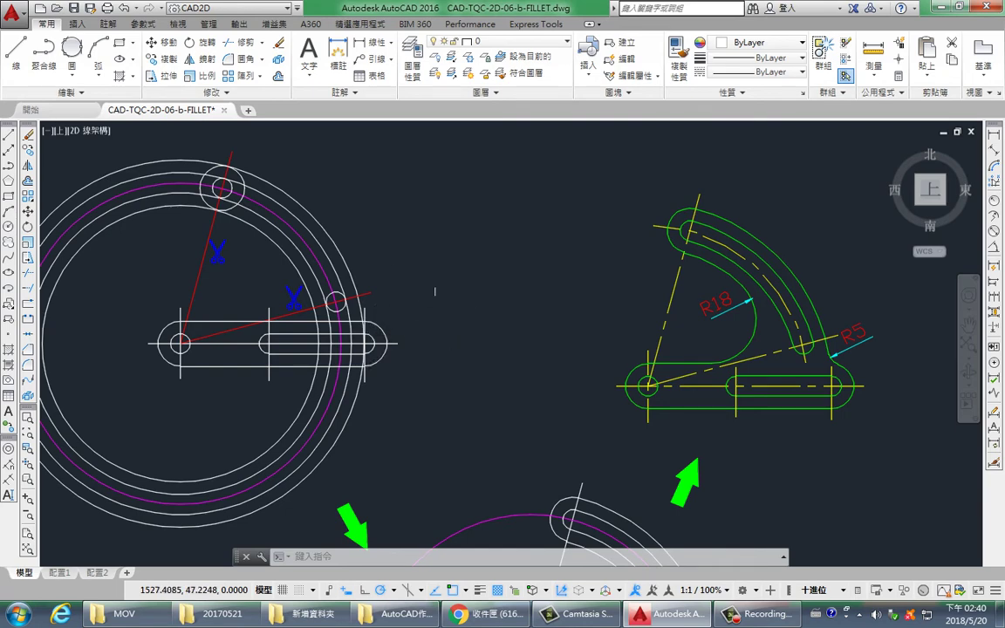
{"action": "scroll", "coordinate": [435, 291], "scroll_direction": "down", "scroll_amount": 2}
{"action": "type", "text": "tr"}
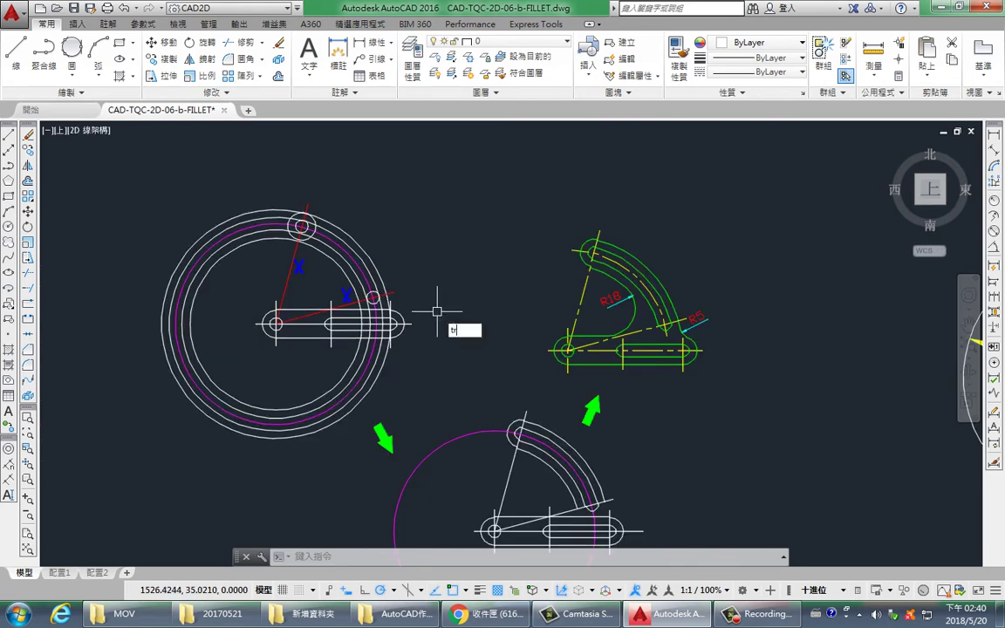
{"action": "key", "text": "Return"}
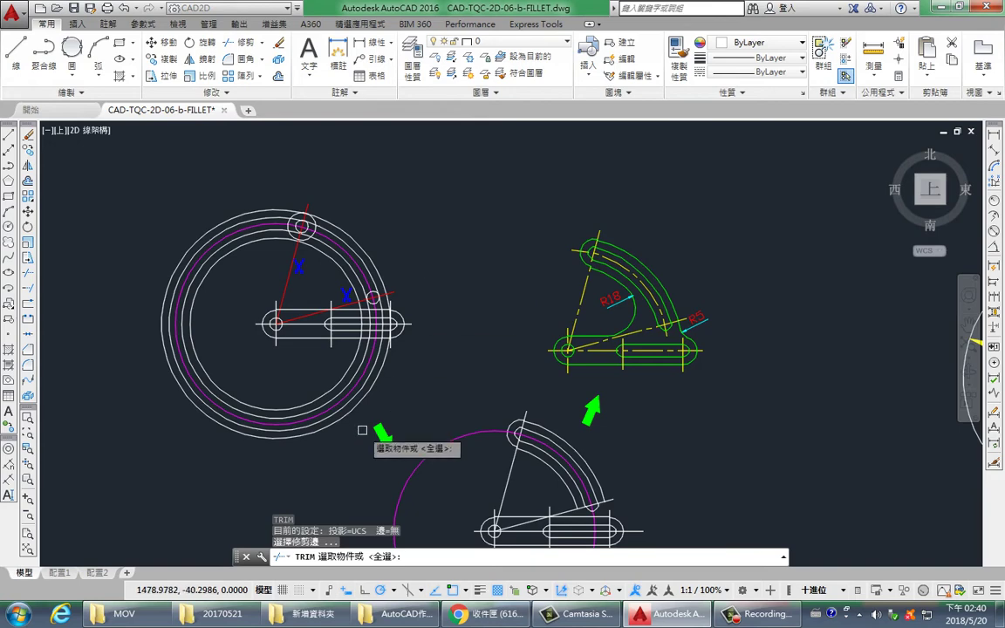
{"action": "key", "text": "Return"}
{"action": "left_click_drag", "start_coordinate": [281, 390], "coordinate": [293, 469]}
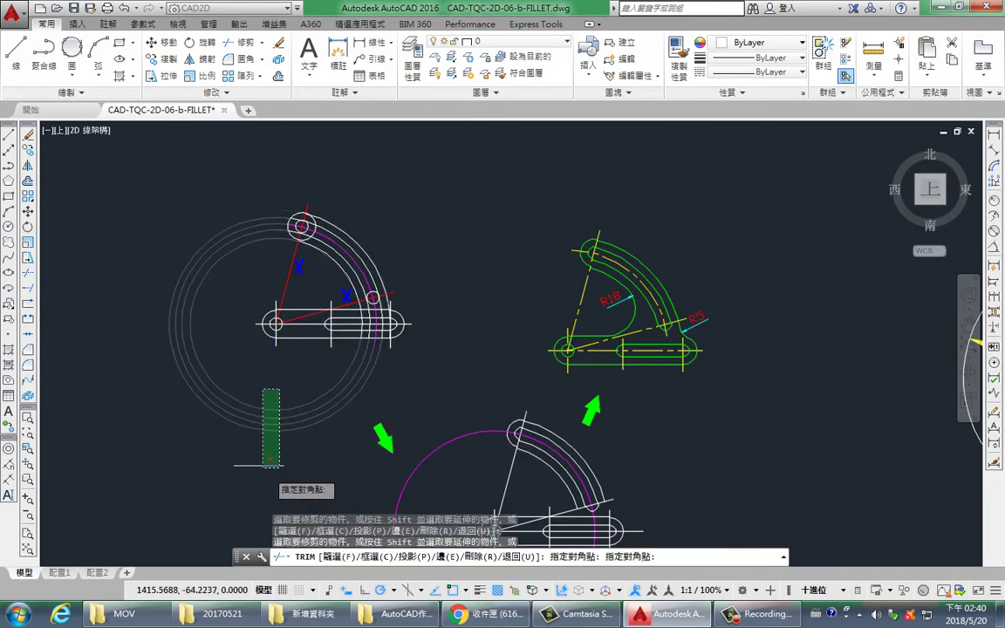
{"action": "left_click", "coordinate": [293, 469]}
{"action": "scroll", "coordinate": [307, 263], "scroll_direction": "up", "scroll_amount": 4}
{"action": "scroll", "coordinate": [327, 373], "scroll_direction": "down", "scroll_amount": 2}
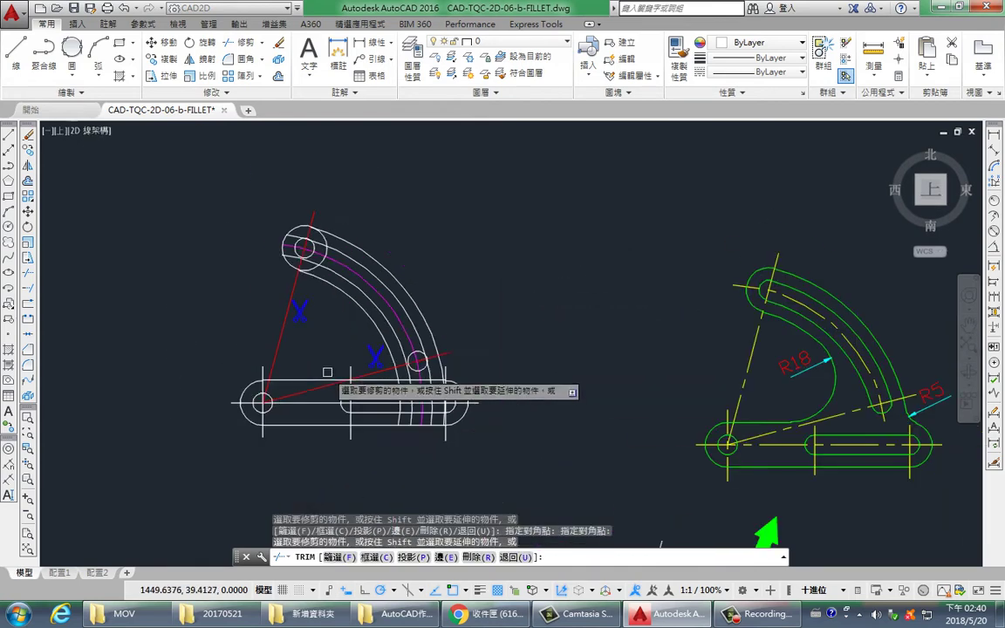
{"action": "key", "text": "Escape"}
{"action": "key", "text": "ctrl+z"}
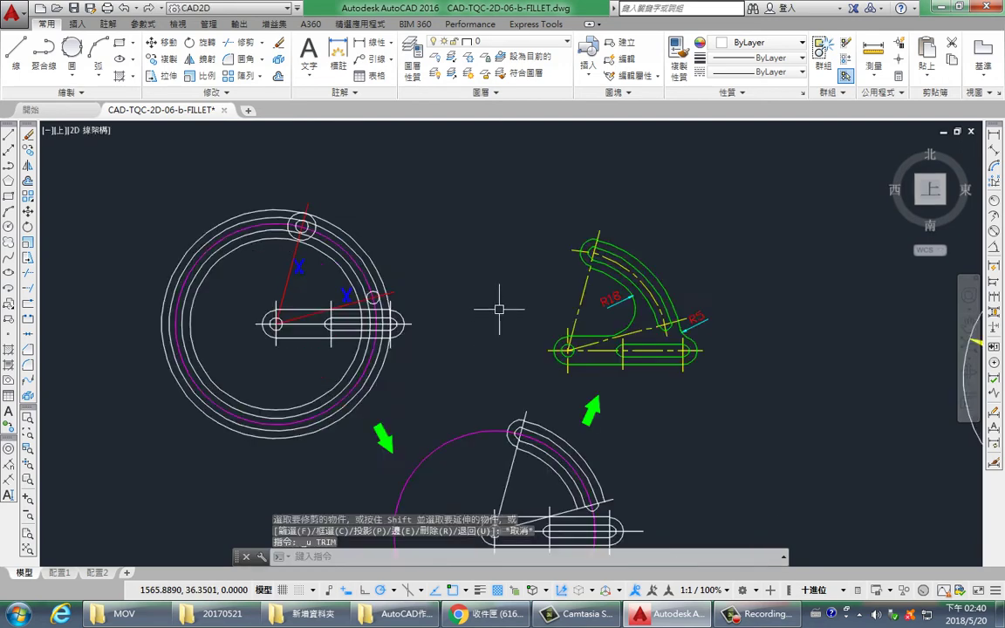
Trim the top small circle's arc at the upper red line, then cancel and undo it
{"action": "scroll", "coordinate": [431, 236], "scroll_direction": "up", "scroll_amount": 1}
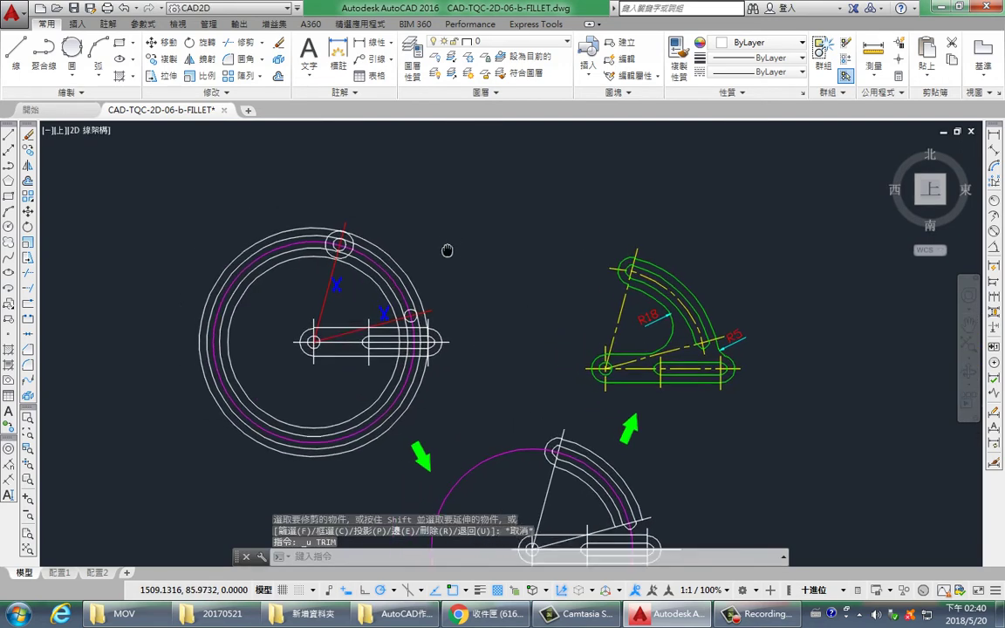
{"action": "scroll", "coordinate": [462, 231], "scroll_direction": "up", "scroll_amount": 2}
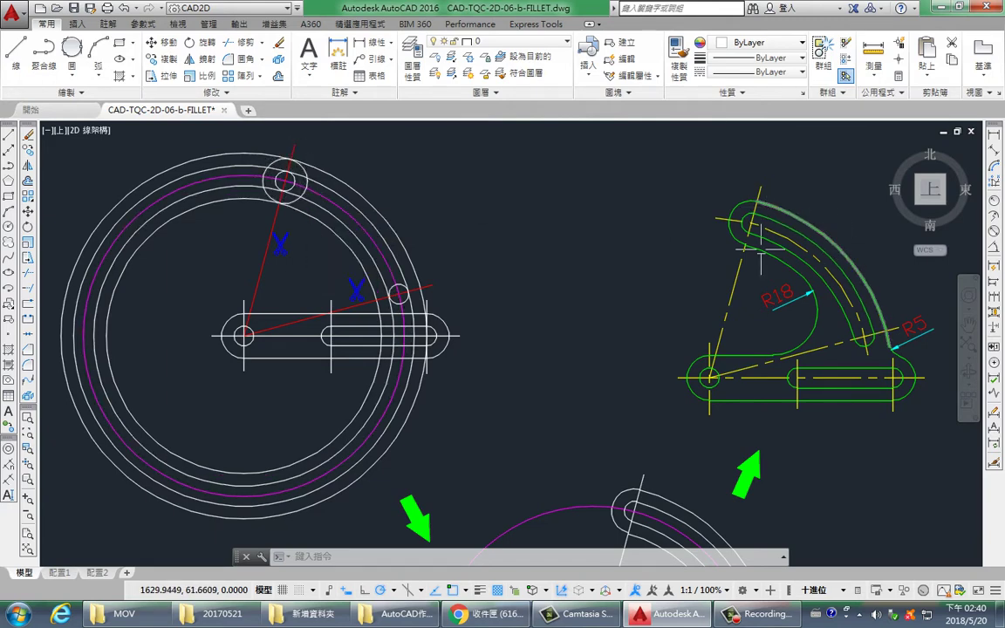
{"action": "scroll", "coordinate": [275, 172], "scroll_direction": "up", "scroll_amount": 2}
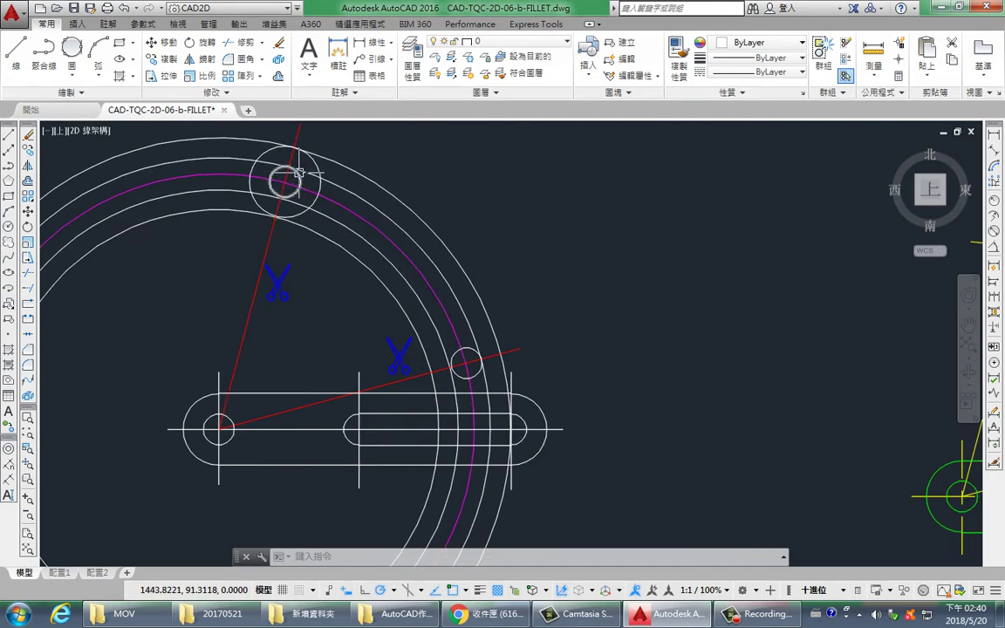
{"action": "scroll", "coordinate": [292, 192], "scroll_direction": "down", "scroll_amount": 2}
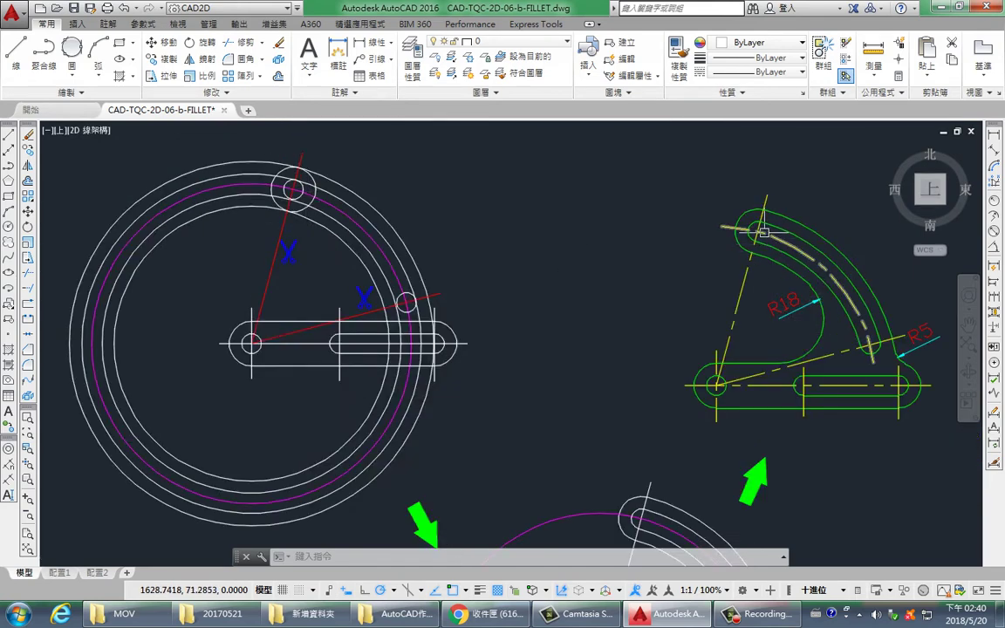
{"action": "middle_click_drag", "start_coordinate": [762, 233], "coordinate": [767, 232]}
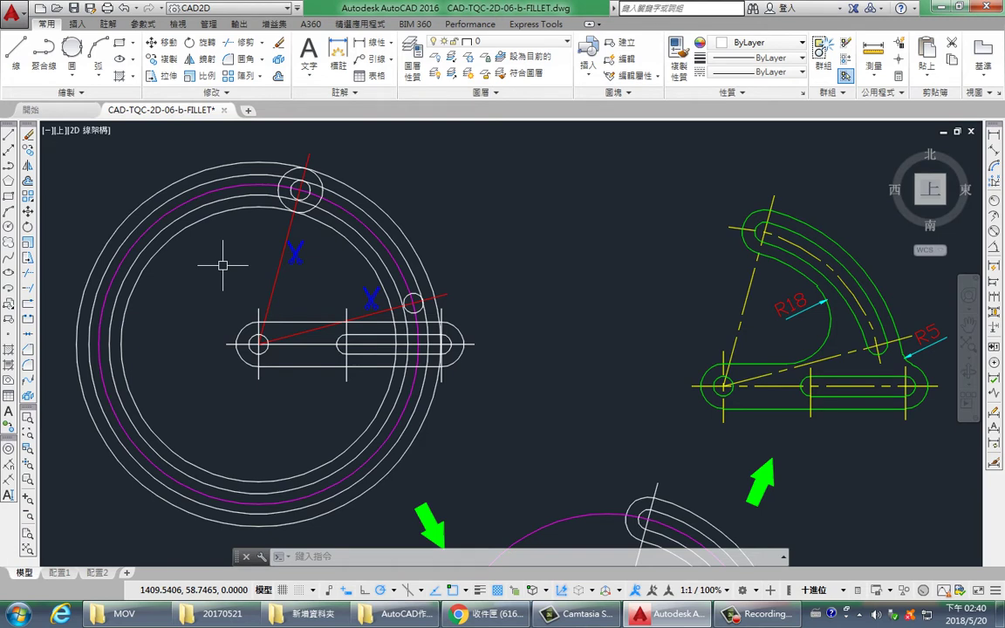
{"action": "type", "text": "tr"}
{"action": "key", "text": "Return"}
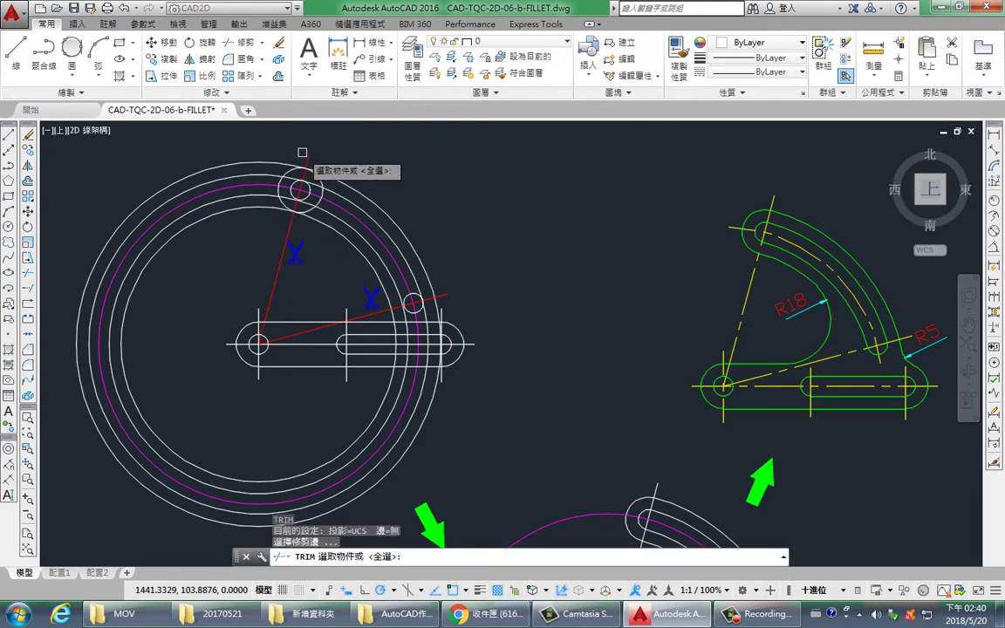
{"action": "left_click", "coordinate": [309, 155]}
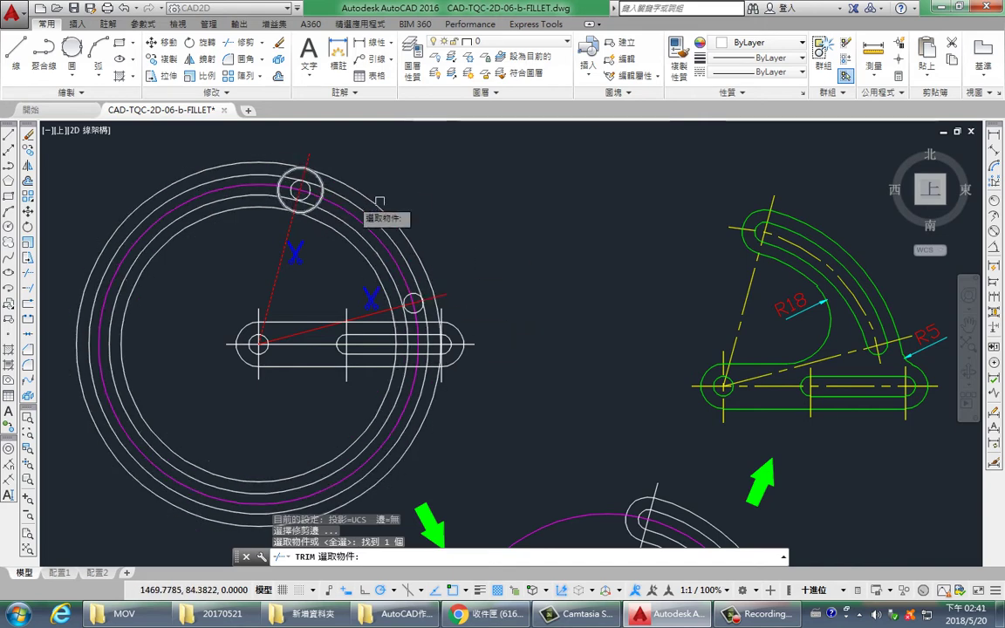
{"action": "key", "text": "Return"}
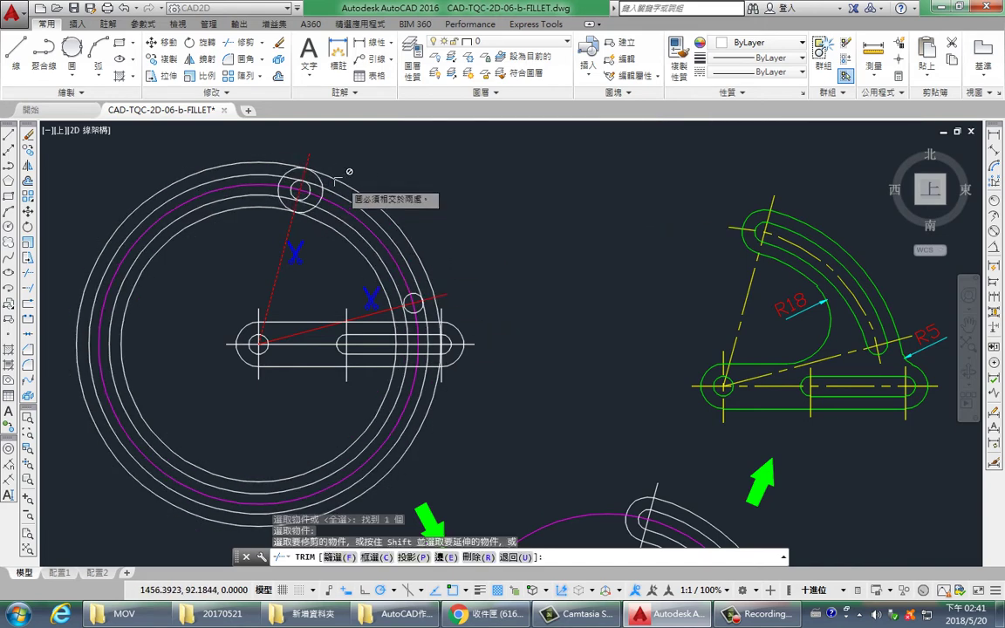
{"action": "left_click", "coordinate": [312, 179]}
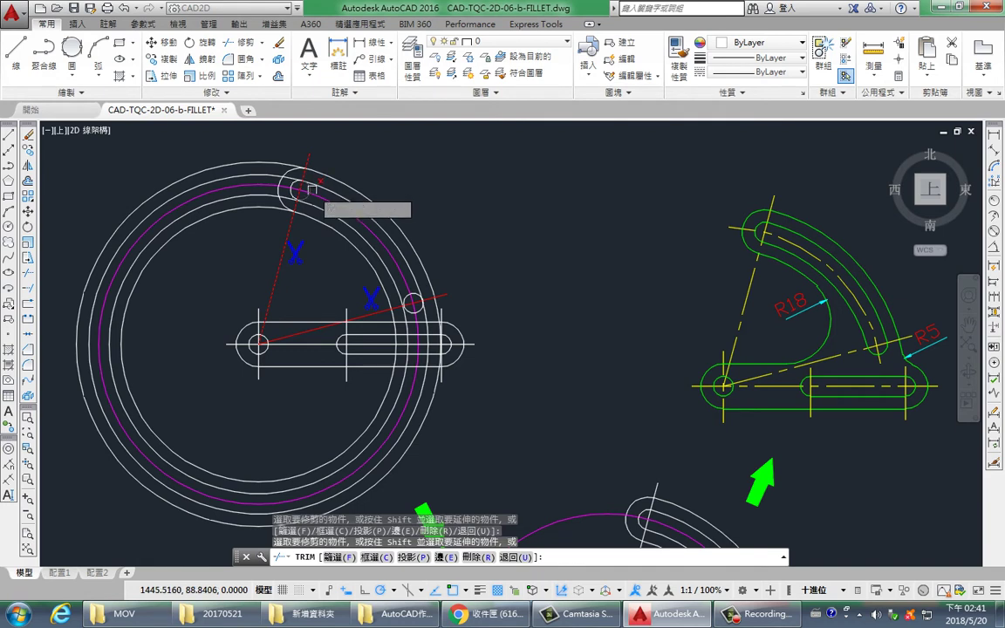
{"action": "left_click", "coordinate": [265, 163]}
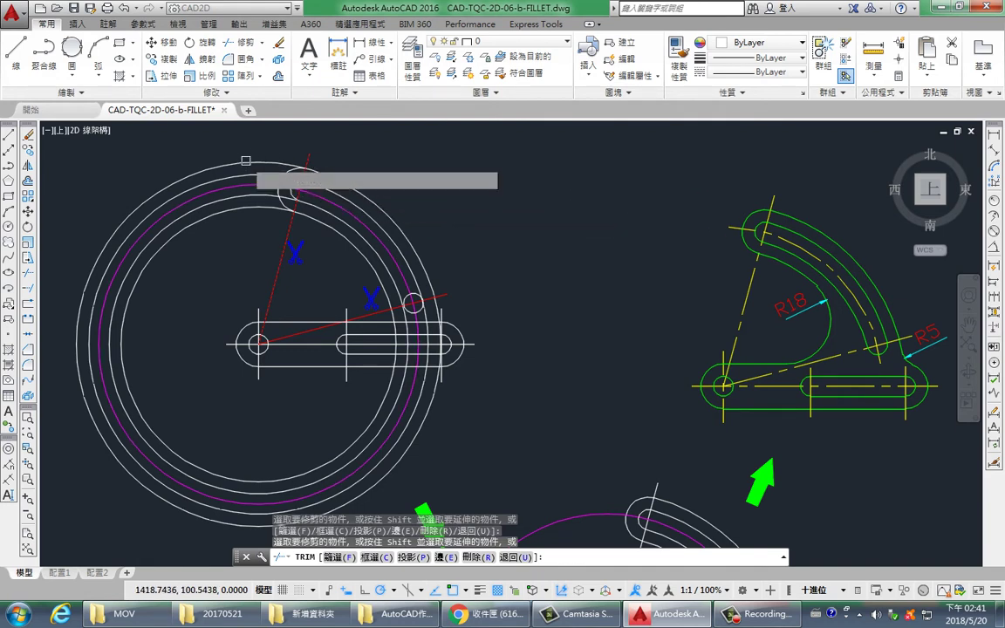
{"action": "middle_click_drag", "start_coordinate": [461, 256], "coordinate": [493, 259]}
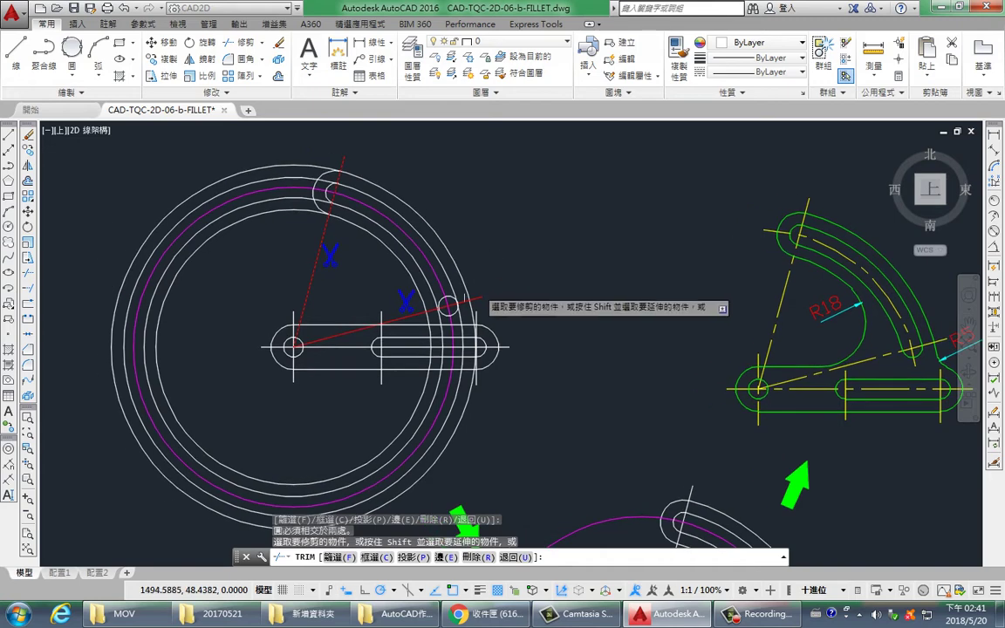
{"action": "key", "text": "Escape"}
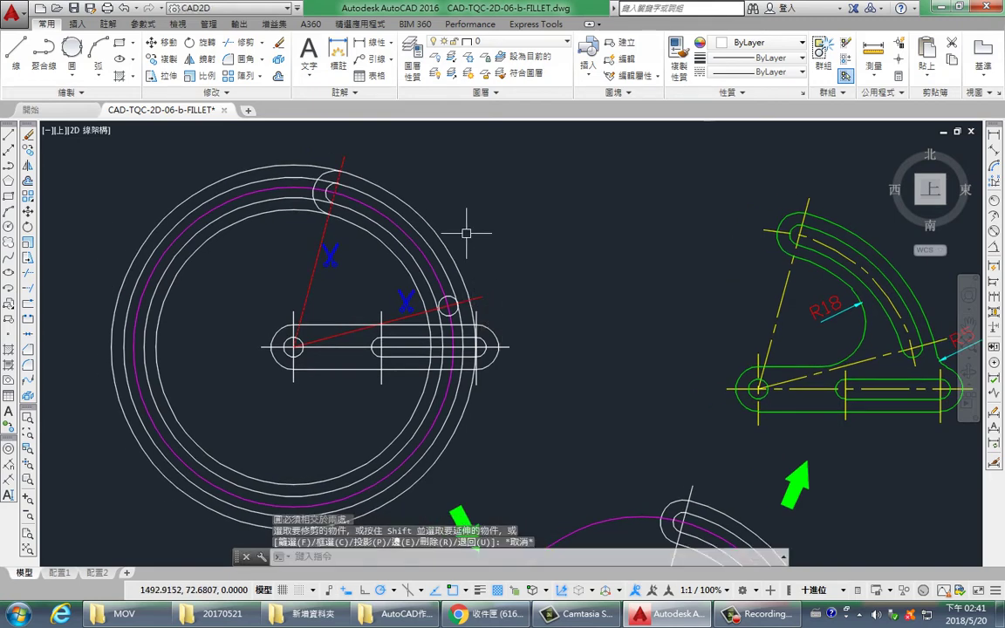
{"action": "key", "text": "ctrl+z"}
Trim the left parts of both rings and both inner circles back to the two red lines
{"action": "key", "text": "Return"}
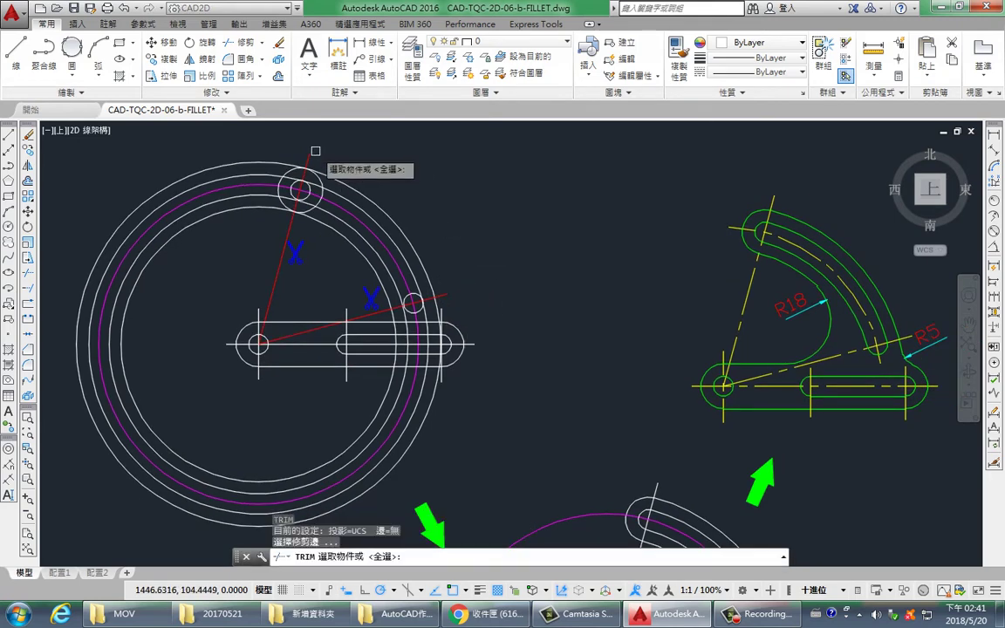
{"action": "left_click", "coordinate": [306, 161]}
{"action": "left_click", "coordinate": [443, 294]}
{"action": "key", "text": "Return"}
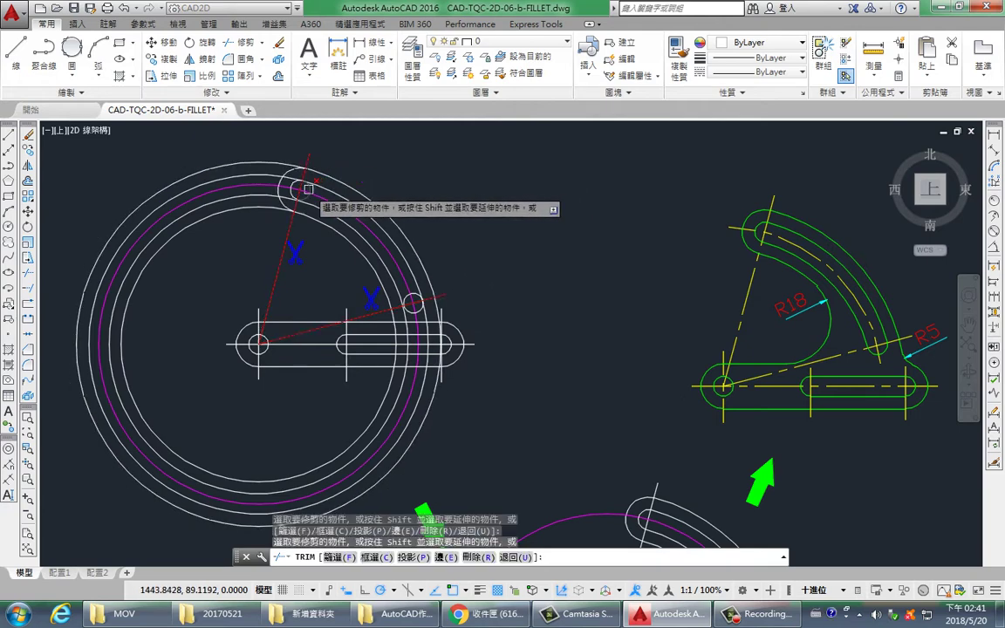
{"action": "left_click", "coordinate": [264, 163]}
{"action": "left_click", "coordinate": [267, 172]}
{"action": "left_click", "coordinate": [264, 187]}
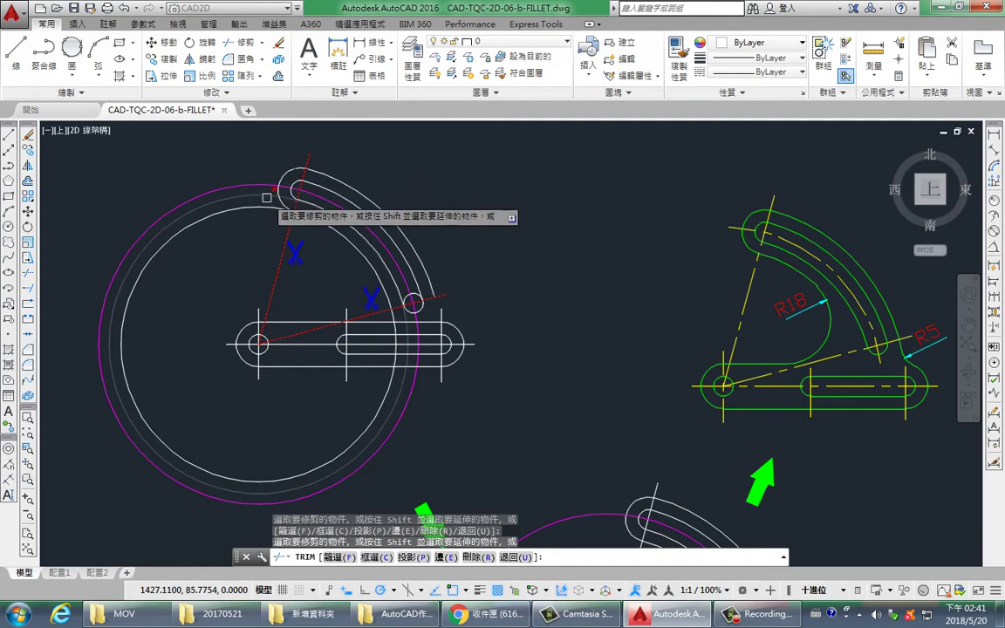
{"action": "left_click", "coordinate": [260, 198]}
{"action": "mouse_move", "coordinate": [553, 264]}
{"action": "middle_mouse_down"}
{"action": "mouse_move", "coordinate": [544, 241]}
{"action": "mouse_move", "coordinate": [523, 266]}
{"action": "middle_mouse_up"}
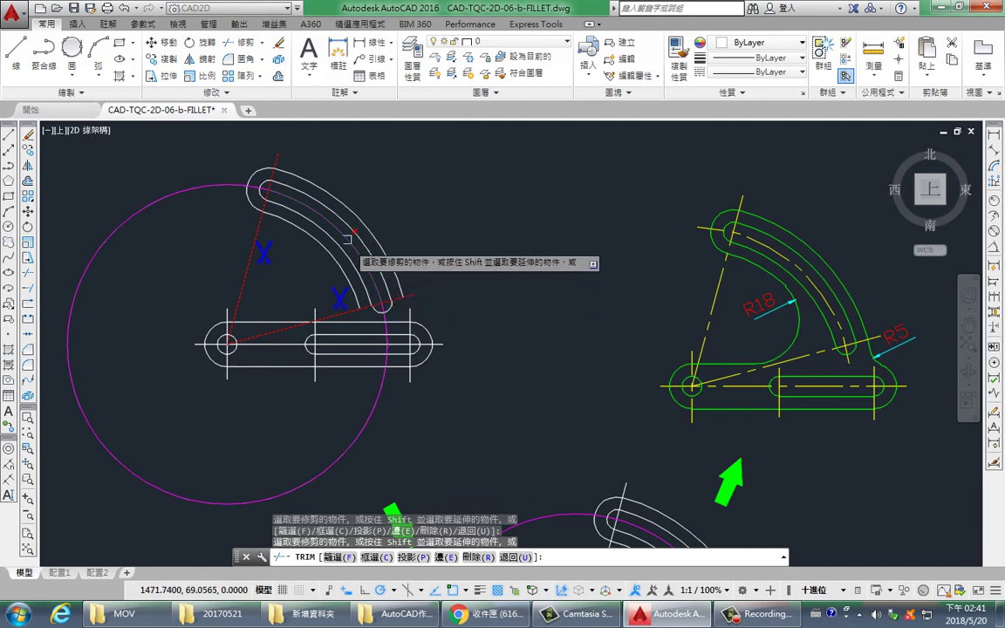
{"action": "mouse_move", "coordinate": [529, 424]}
{"action": "middle_mouse_down"}
{"action": "mouse_move", "coordinate": [434, 241]}
{"action": "mouse_move", "coordinate": [512, 419]}
{"action": "middle_mouse_up"}
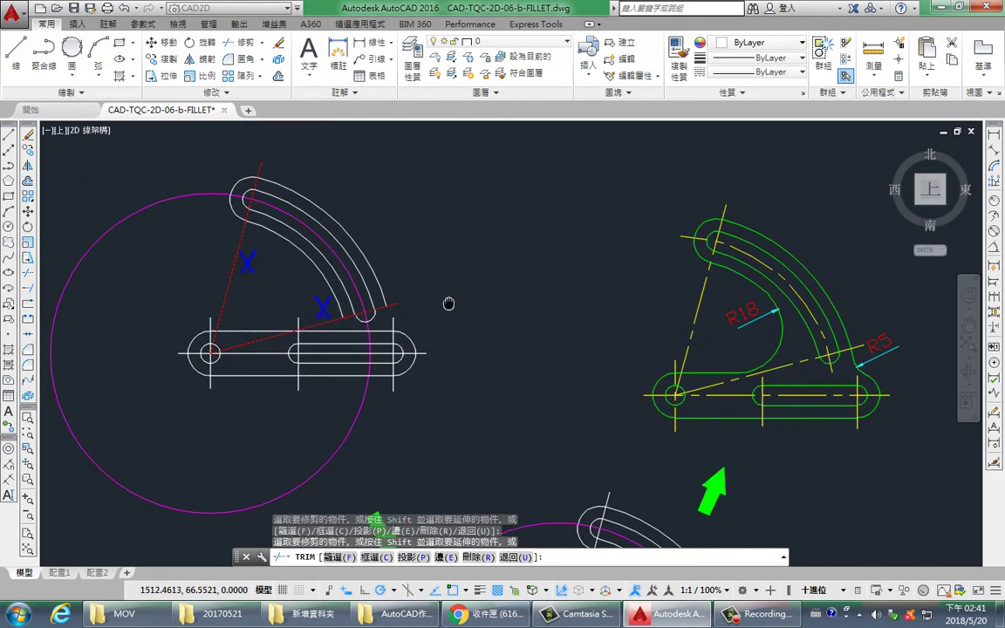
{"action": "key", "text": "Return"}
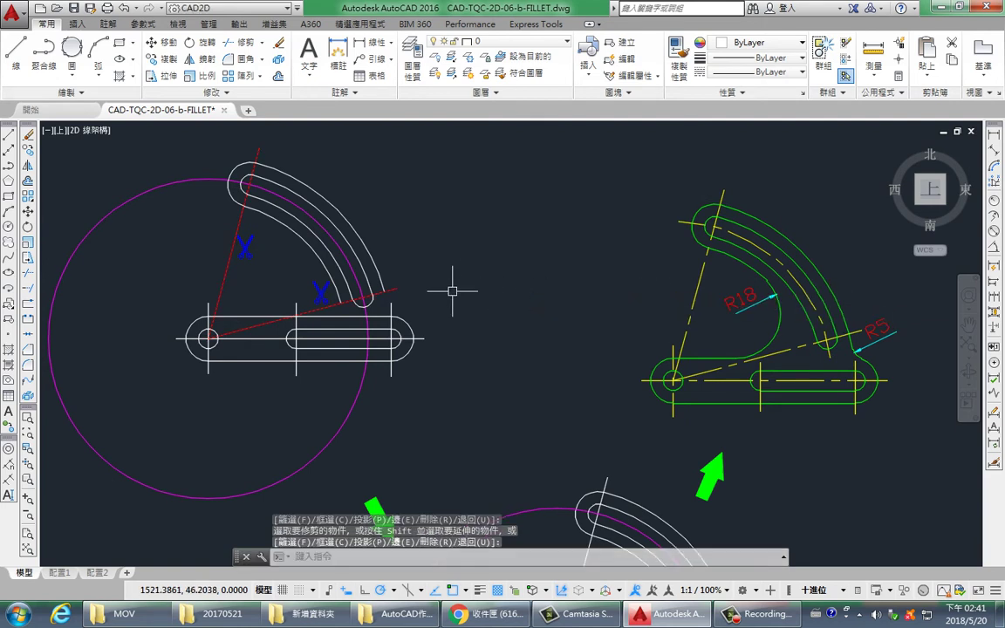
{"action": "middle_click_drag", "start_coordinate": [580, 329], "coordinate": [594, 325]}
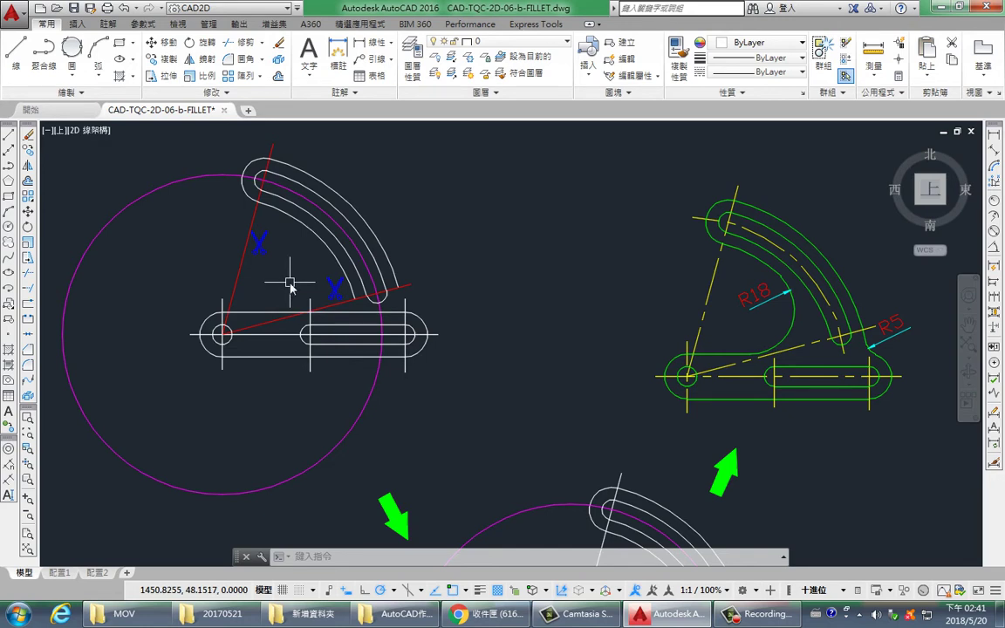
Fillet the inner arc and the slot's top line with radius 18
{"action": "type", "text": "f"}
{"action": "key", "text": "Return"}
{"action": "type", "text": "r"}
{"action": "key", "text": "Return"}
{"action": "type", "text": "18"}
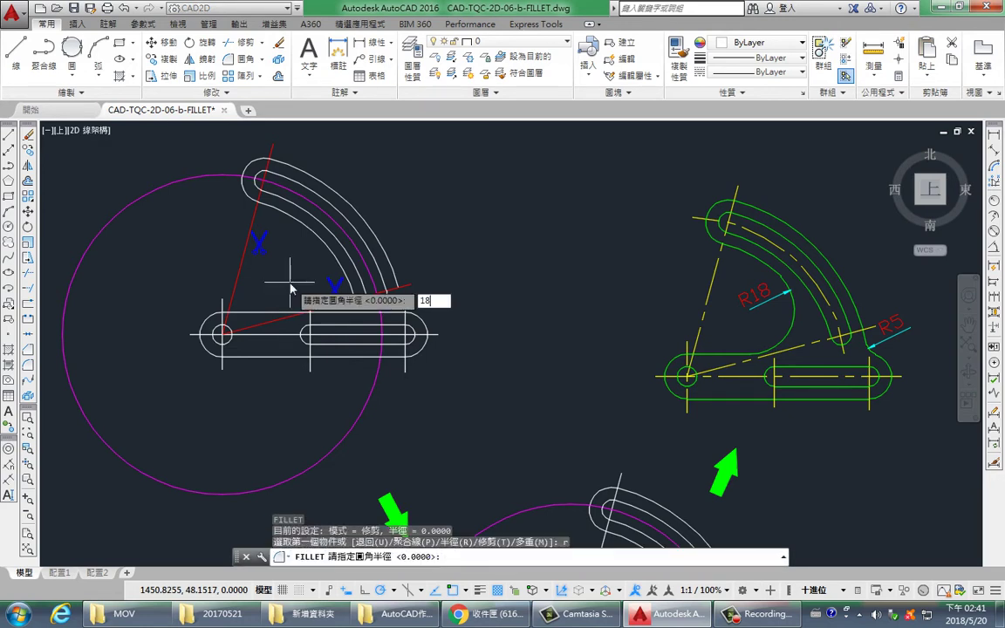
{"action": "key", "text": "Return"}
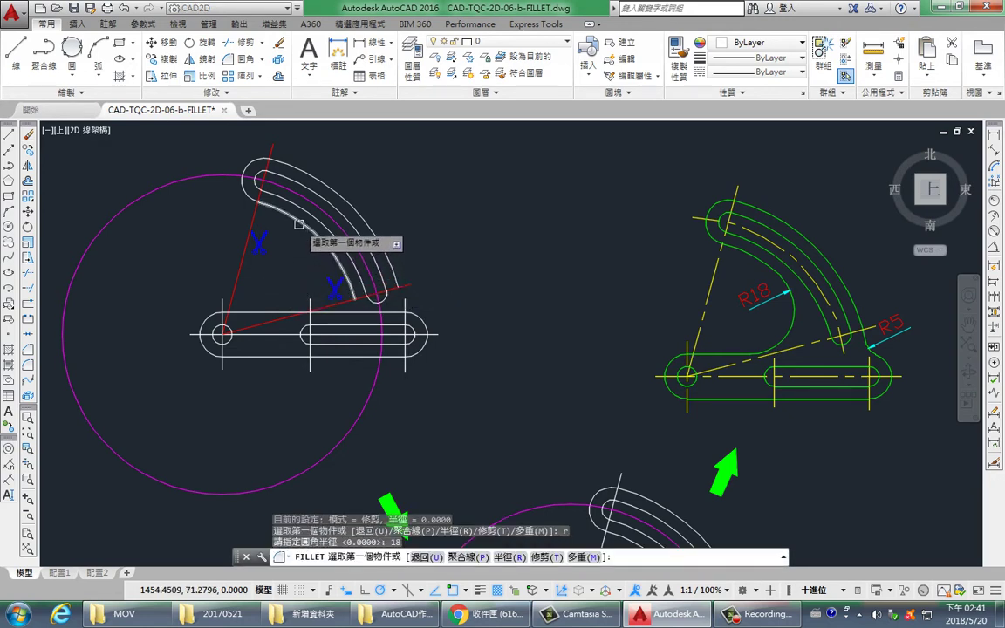
{"action": "left_click", "coordinate": [272, 203]}
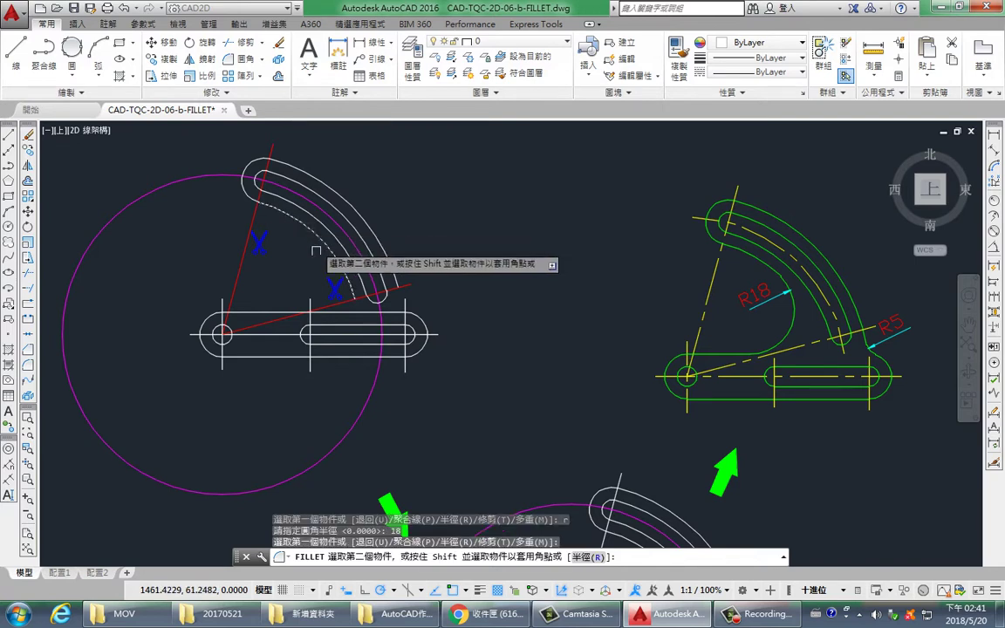
{"action": "left_click", "coordinate": [267, 311]}
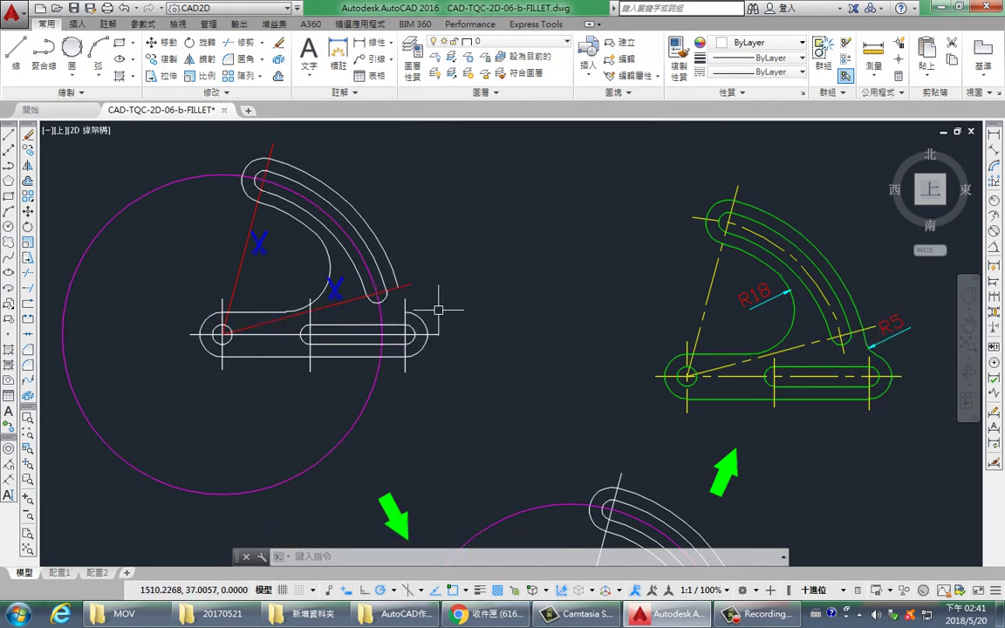
{"action": "type", "text": "f"}
Fillet the outer arc and the slot end with radius 5
{"action": "key", "text": "Return"}
{"action": "type", "text": "r"}
{"action": "key", "text": "Return"}
{"action": "type", "text": "5"}
{"action": "key", "text": "Return"}
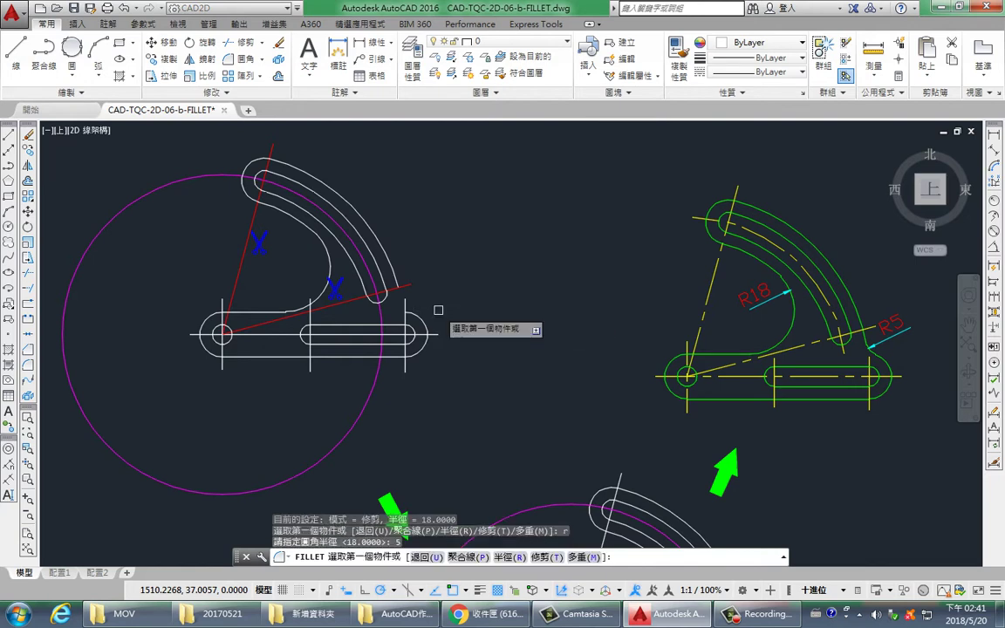
{"action": "left_click", "coordinate": [393, 284]}
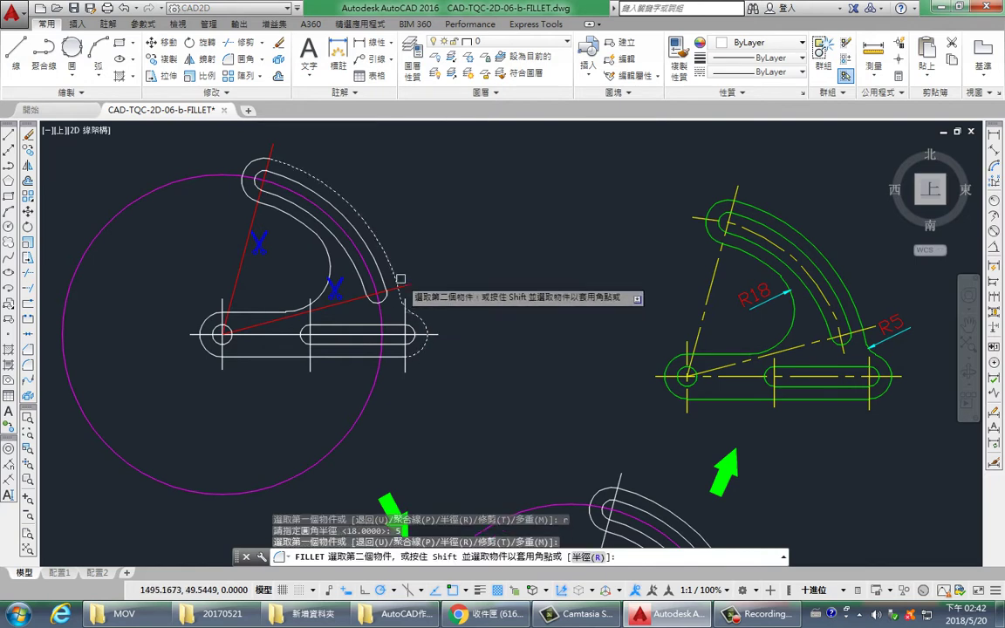
{"action": "left_click", "coordinate": [410, 293]}
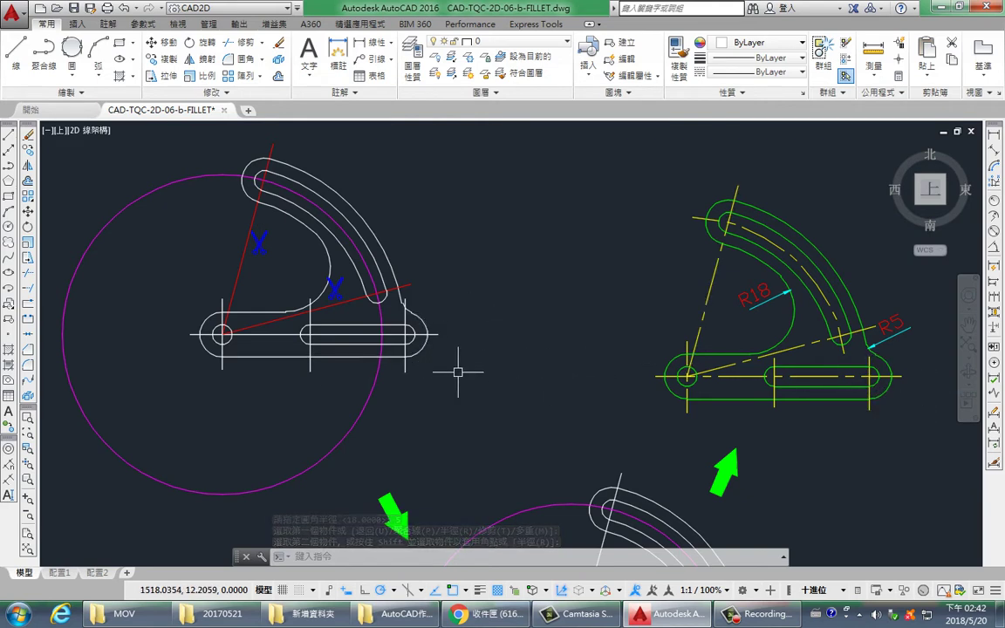
Erase the red guide lines, the magenta construction circle and the leftover blue X fragments
{"action": "left_click", "coordinate": [345, 307]}
{"action": "left_click", "coordinate": [334, 296]}
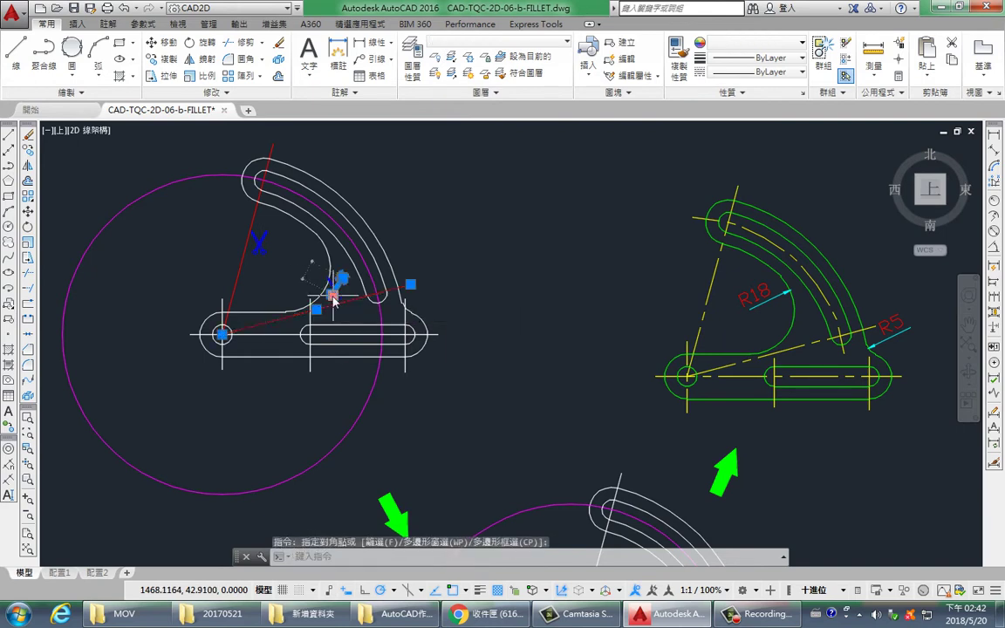
{"action": "key", "text": "Delete"}
{"action": "left_click", "coordinate": [361, 417]}
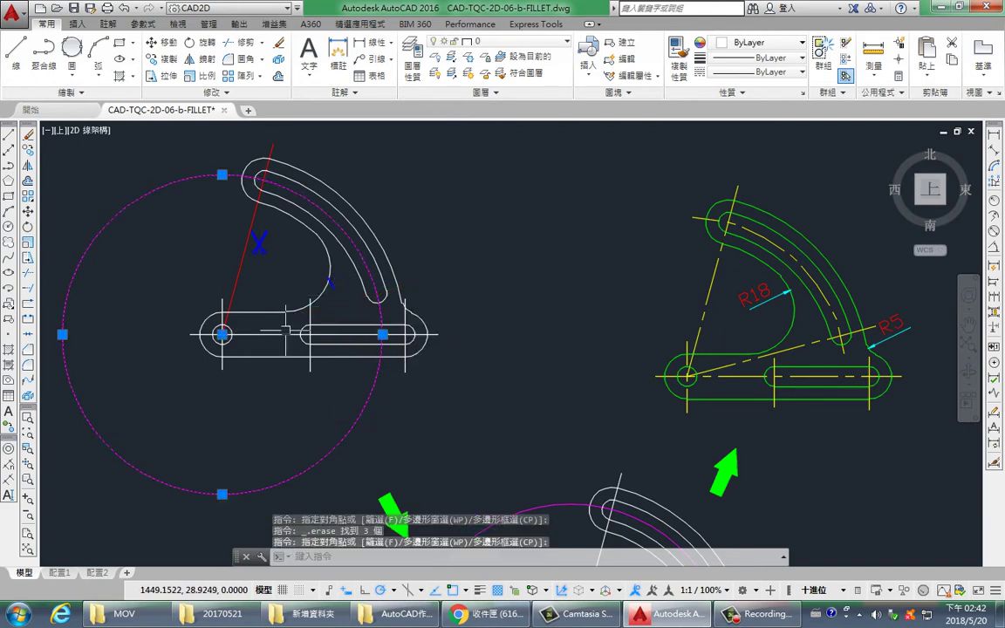
{"action": "key", "text": "Delete"}
{"action": "left_click", "coordinate": [247, 227]}
{"action": "key", "text": "Delete"}
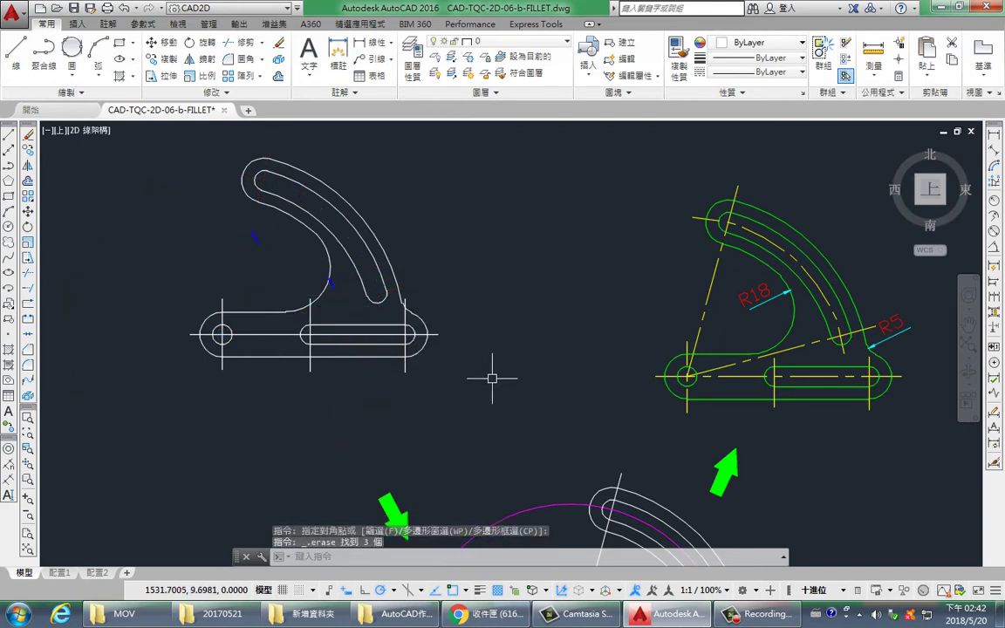
{"action": "left_click_drag", "start_coordinate": [234, 231], "coordinate": [353, 291]}
{"action": "key", "text": "Delete"}
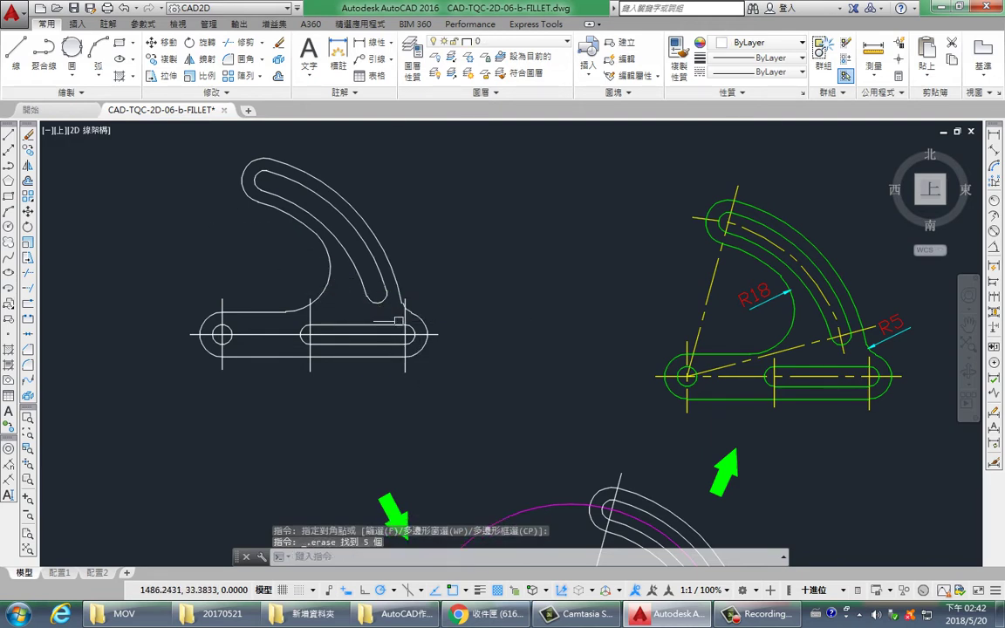
Zoom out and pan to centre the R80/R40 reference drawing, leaving free space beside it
{"action": "scroll", "coordinate": [287, 335], "scroll_direction": "down", "scroll_amount": 2}
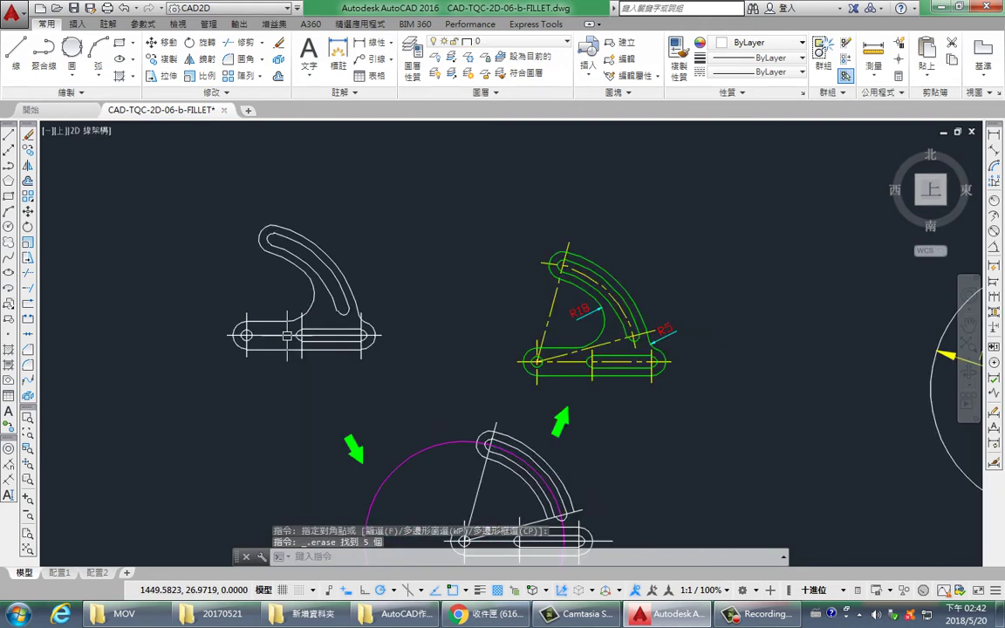
{"action": "mouse_move", "coordinate": [720, 385]}
{"action": "middle_mouse_down"}
{"action": "mouse_move", "coordinate": [415, 375]}
{"action": "mouse_move", "coordinate": [50, 336]}
{"action": "middle_mouse_up"}
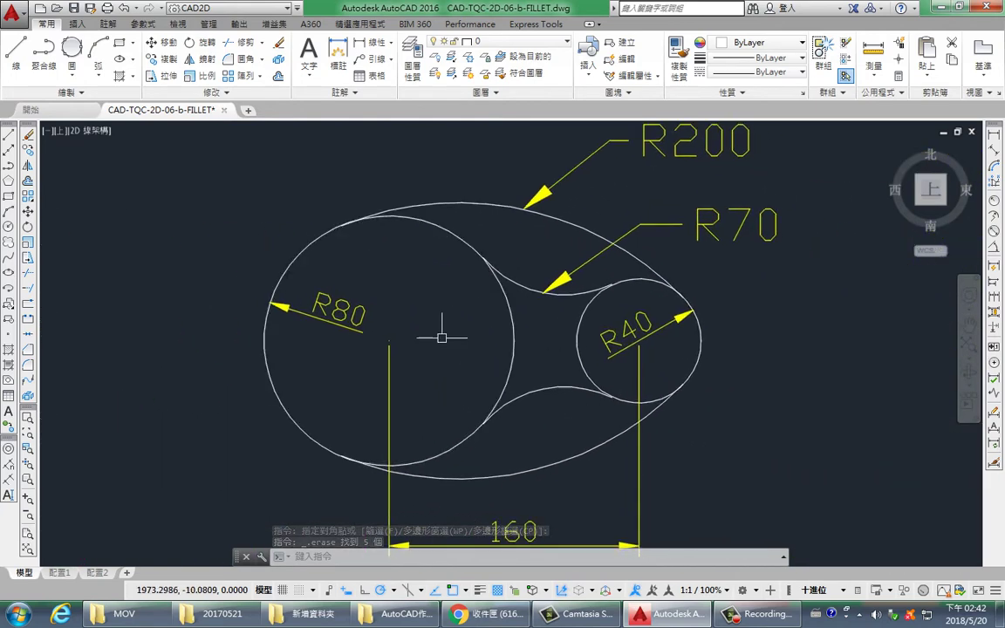
{"action": "middle_click_drag", "start_coordinate": [448, 332], "coordinate": [380, 342]}
{"action": "scroll", "coordinate": [654, 320], "scroll_direction": "down", "scroll_amount": 2}
{"action": "middle_click_drag", "start_coordinate": [498, 321], "coordinate": [446, 334]}
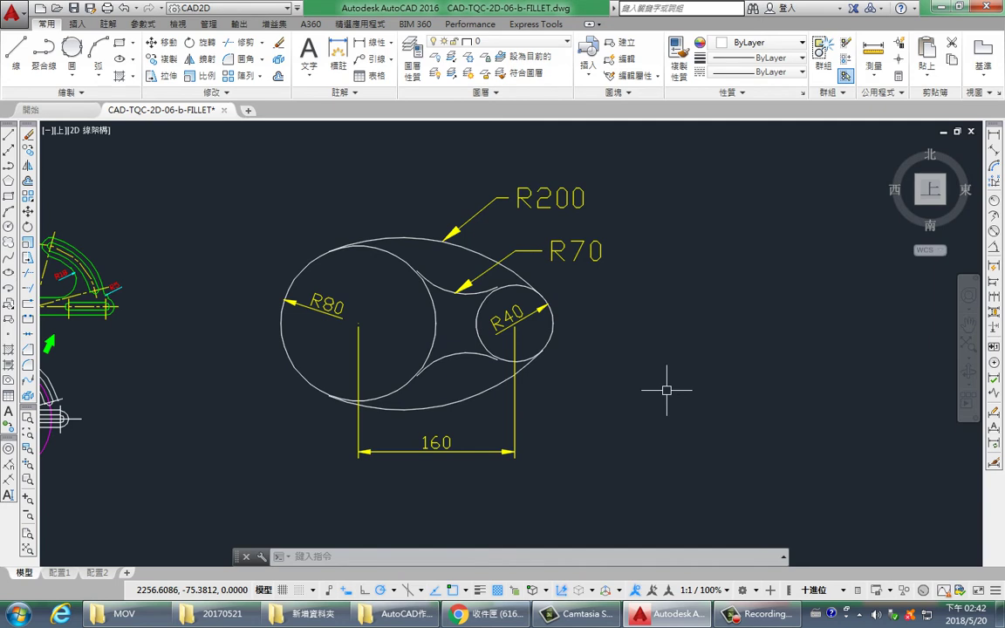
{"action": "left_click", "coordinate": [459, 353]}
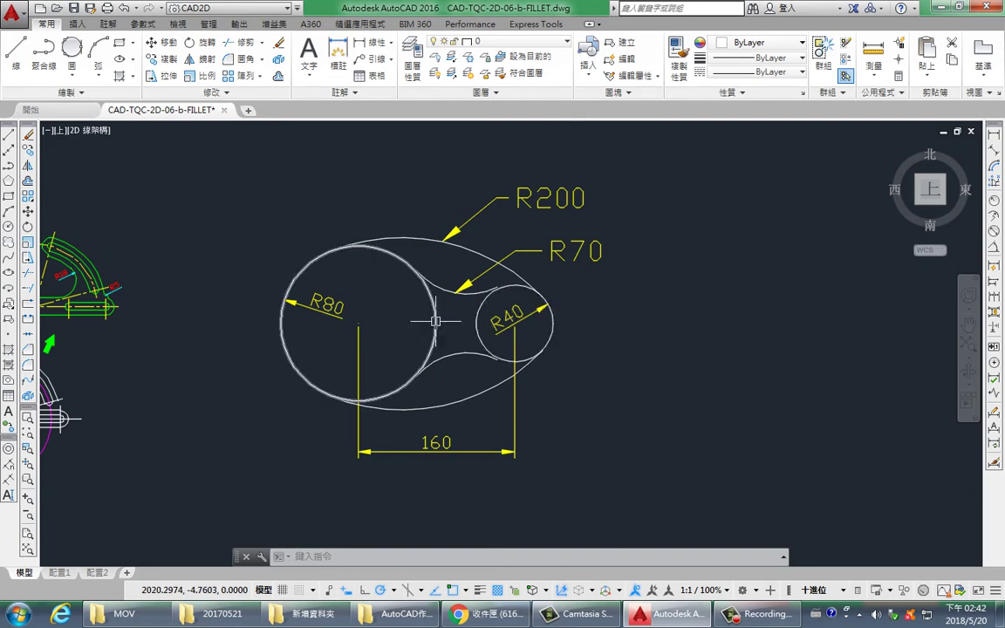
{"action": "middle_click_drag", "start_coordinate": [690, 368], "coordinate": [576, 356]}
Draw an R80 circle right of the reference and an R40 circle centred 160 to its right
{"action": "key", "text": "Return"}
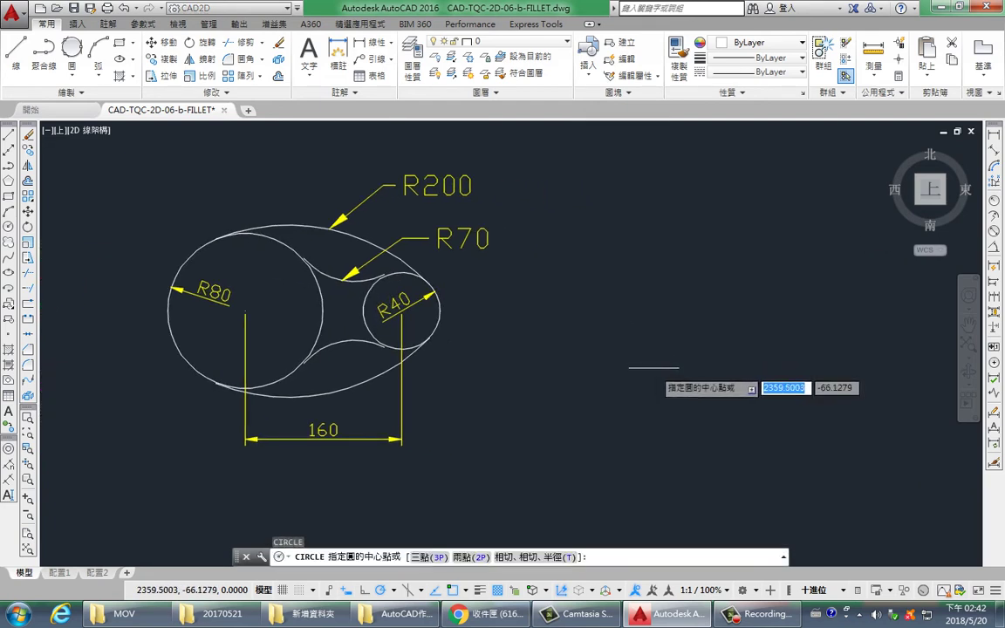
{"action": "left_click", "coordinate": [637, 353]}
{"action": "key", "text": "Return"}
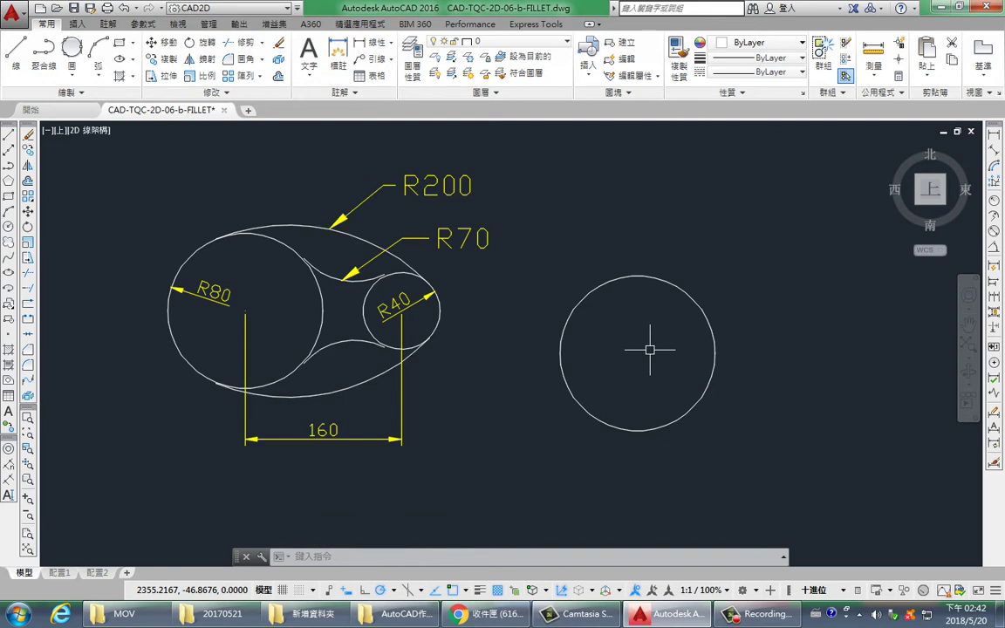
{"action": "type", "text": "c"}
{"action": "key", "text": "Return"}
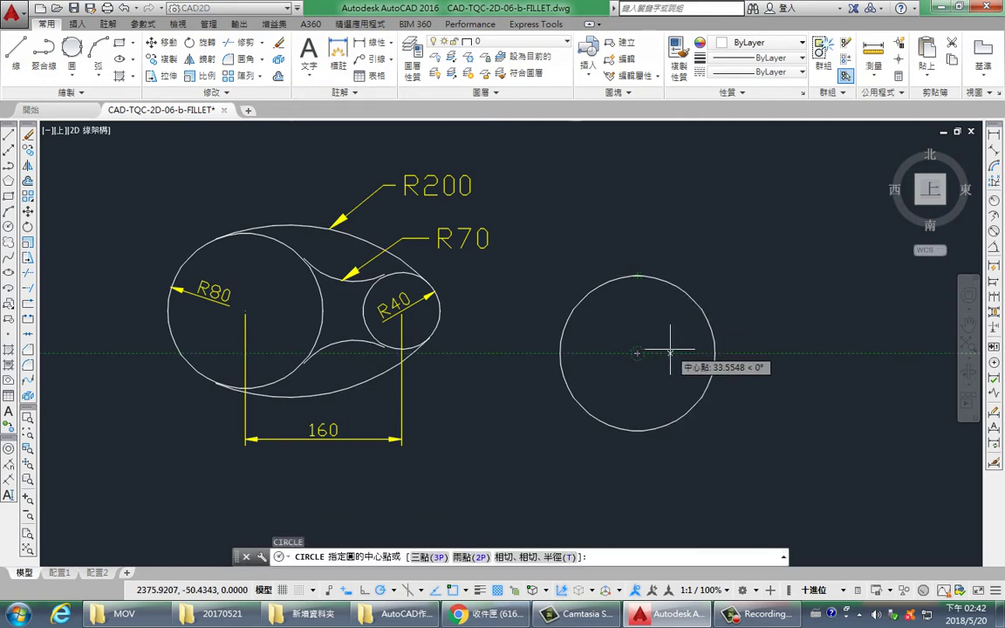
{"action": "type", "text": "160"}
{"action": "key", "text": "Return"}
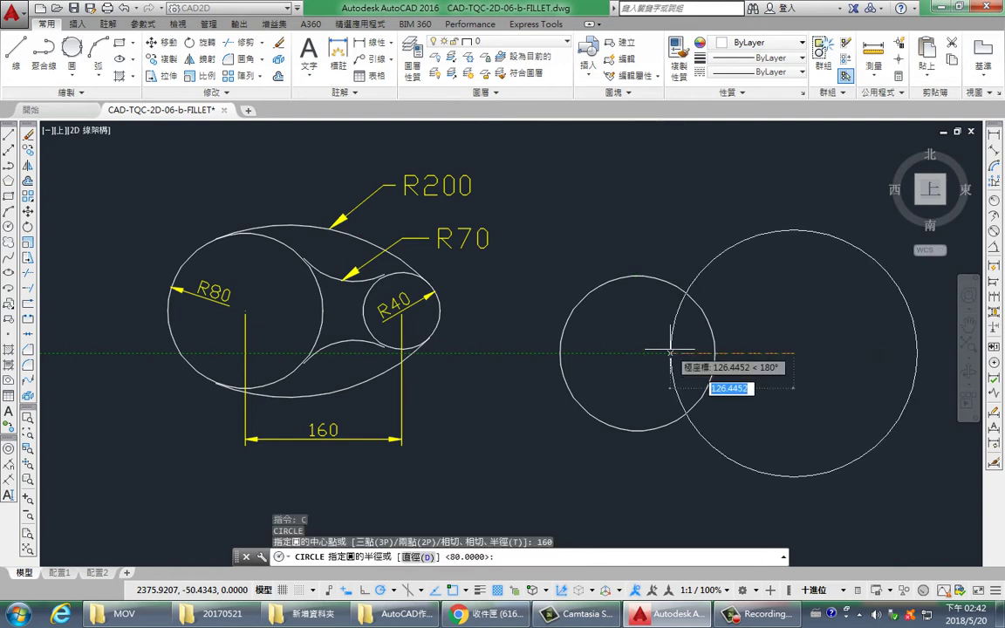
{"action": "type", "text": "40"}
{"action": "key", "text": "Return"}
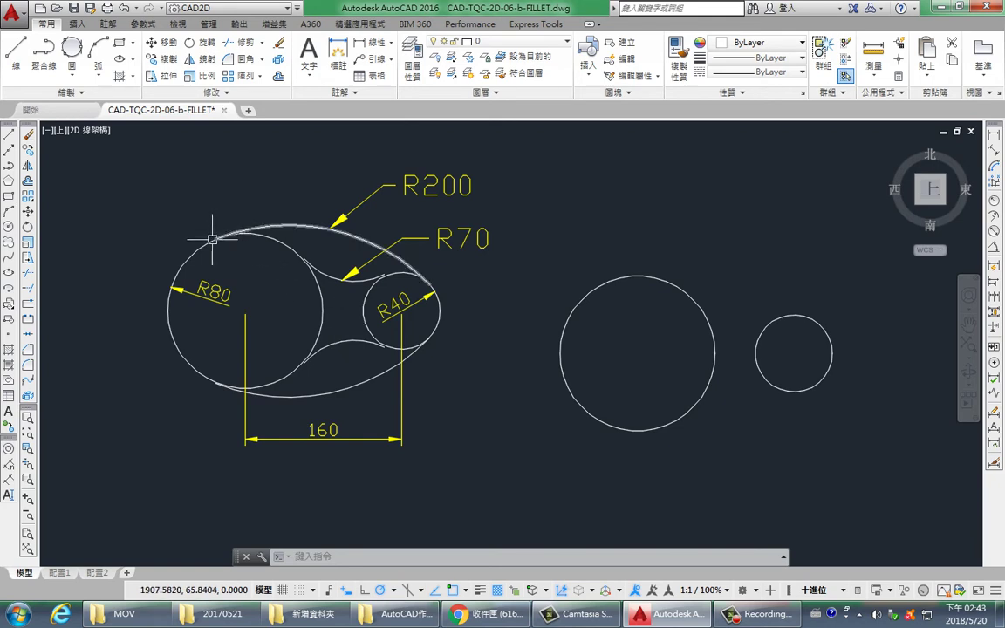
Change the reference drawing's R200 arc to magenta
{"action": "left_click", "coordinate": [338, 230]}
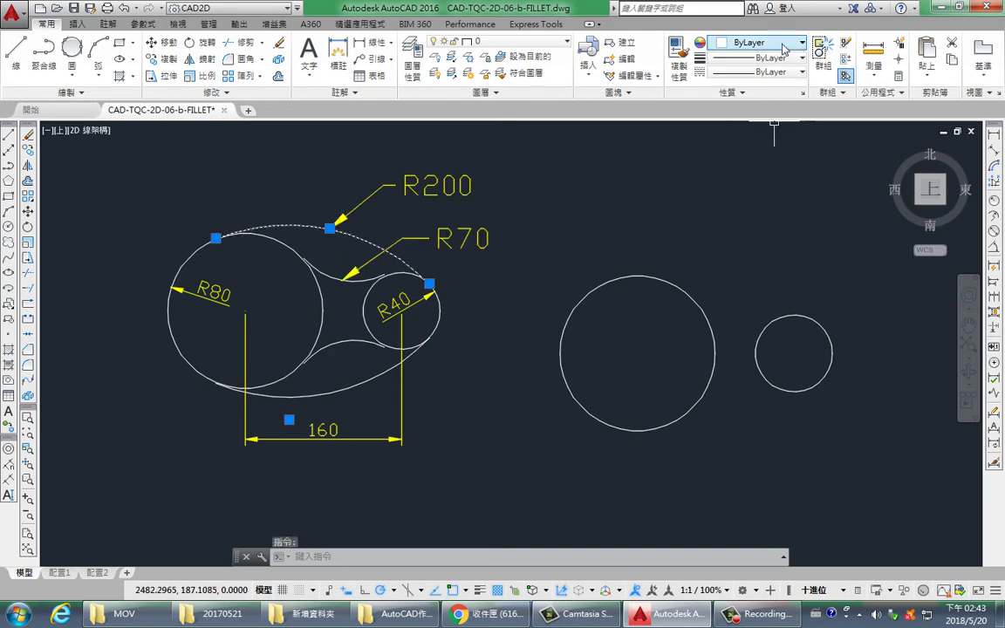
{"action": "left_click", "coordinate": [759, 41]}
{"action": "left_click", "coordinate": [787, 182]}
{"action": "key", "text": "Escape"}
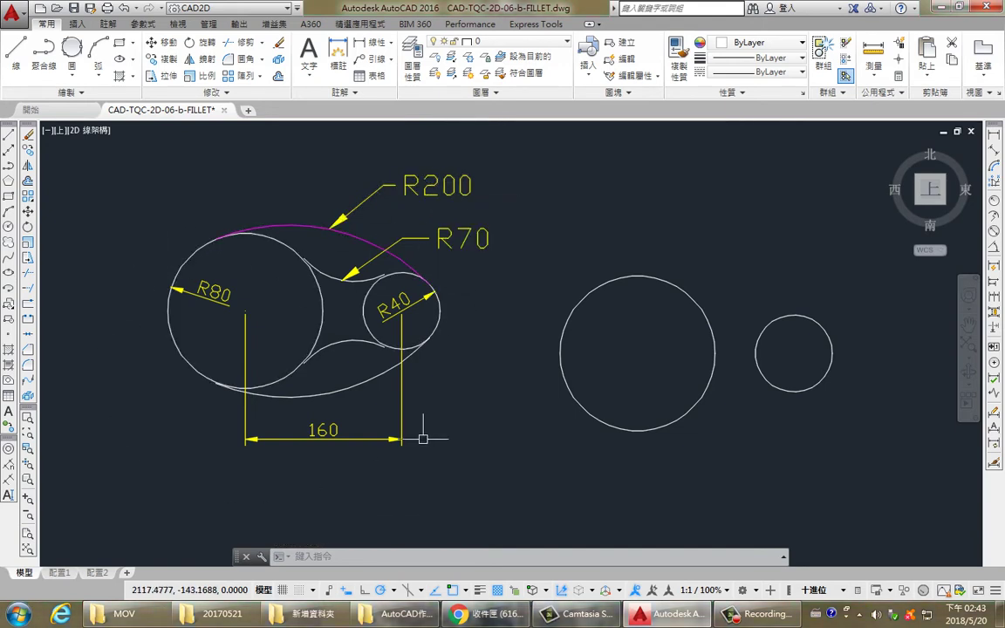
Zoom and pan so the reference drawing and both new circles are centred in view
{"action": "middle_click_drag", "start_coordinate": [218, 295], "coordinate": [522, 290]}
{"action": "scroll", "coordinate": [283, 216], "scroll_direction": "up", "scroll_amount": 4}
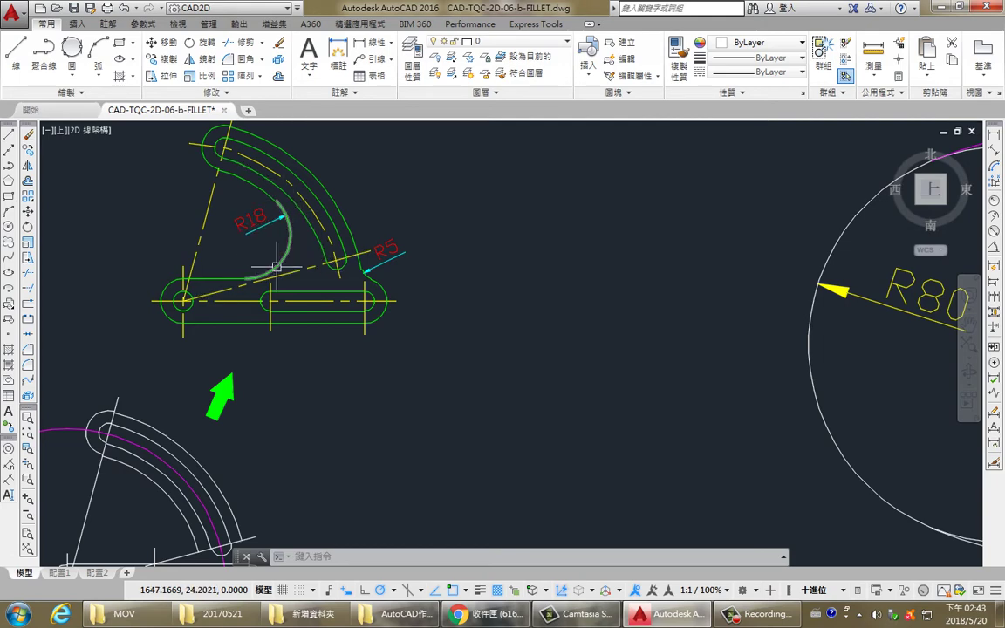
{"action": "scroll", "coordinate": [275, 266], "scroll_direction": "down", "scroll_amount": 3}
{"action": "middle_click_drag", "start_coordinate": [837, 366], "coordinate": [515, 358]}
{"action": "scroll", "coordinate": [511, 410], "scroll_direction": "down", "scroll_amount": 2}
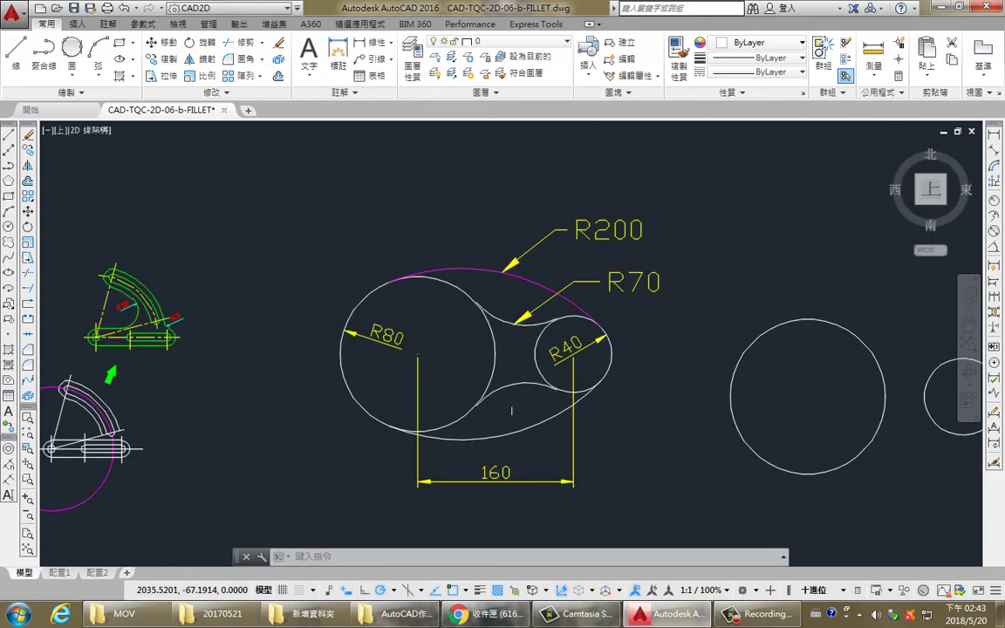
{"action": "middle_click_drag", "start_coordinate": [511, 409], "coordinate": [402, 386]}
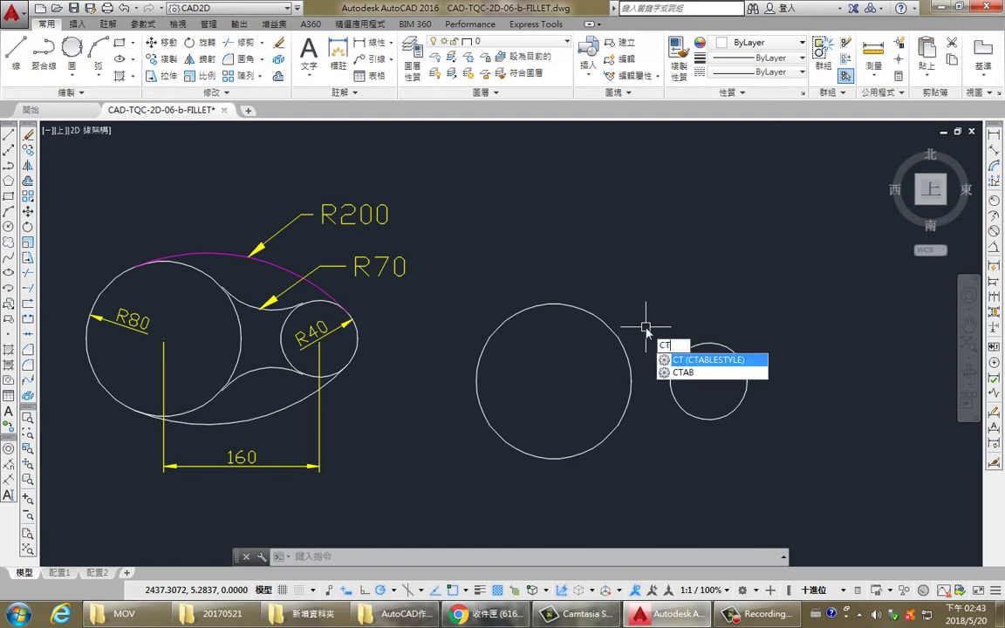
Draw an R200 circle tangent to the R80 and R40 circles and trim off its lower part
{"action": "key", "text": "Return"}
{"action": "type", "text": "t"}
{"action": "key", "text": "Return"}
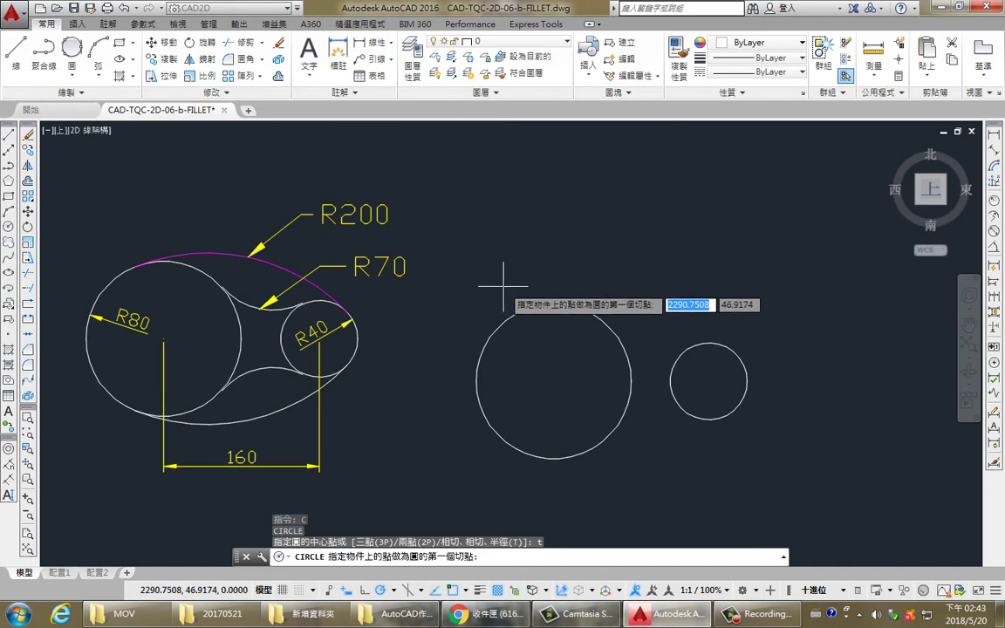
{"action": "middle_click_drag", "start_coordinate": [510, 281], "coordinate": [521, 273]}
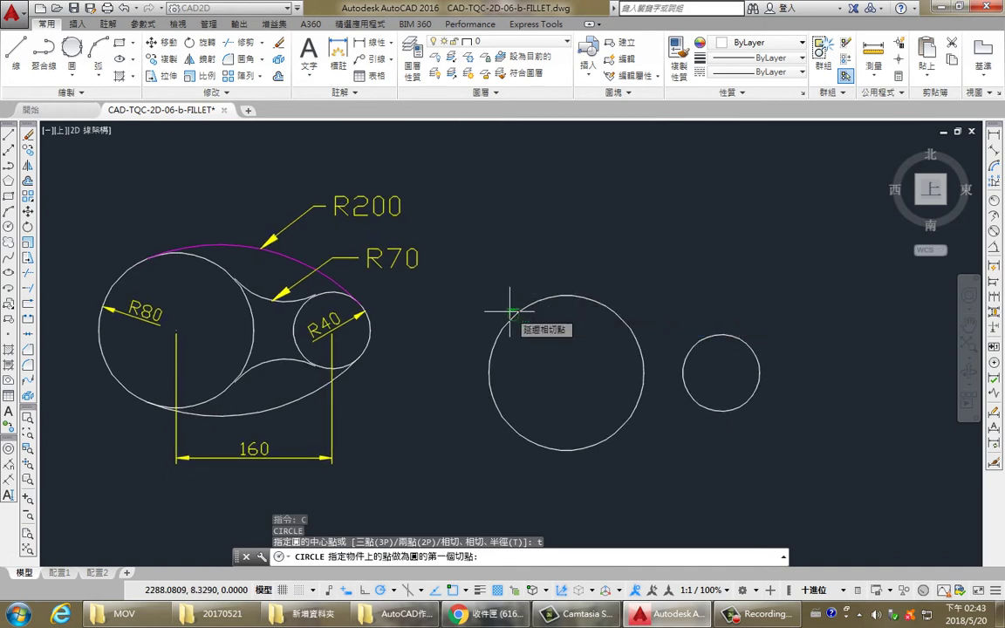
{"action": "left_click", "coordinate": [513, 307]}
{"action": "left_click", "coordinate": [751, 345]}
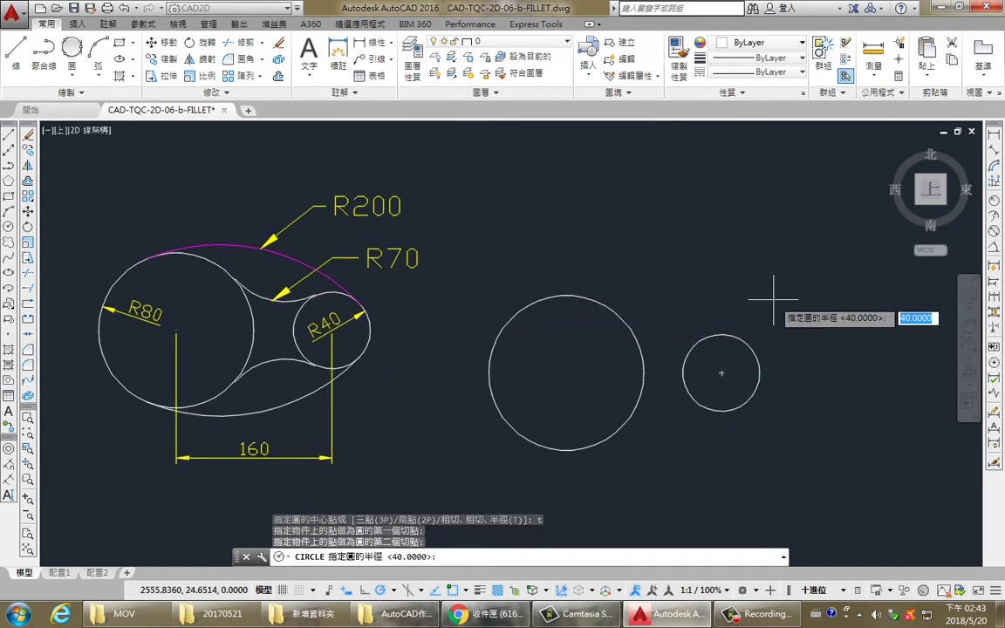
{"action": "key", "text": "Return"}
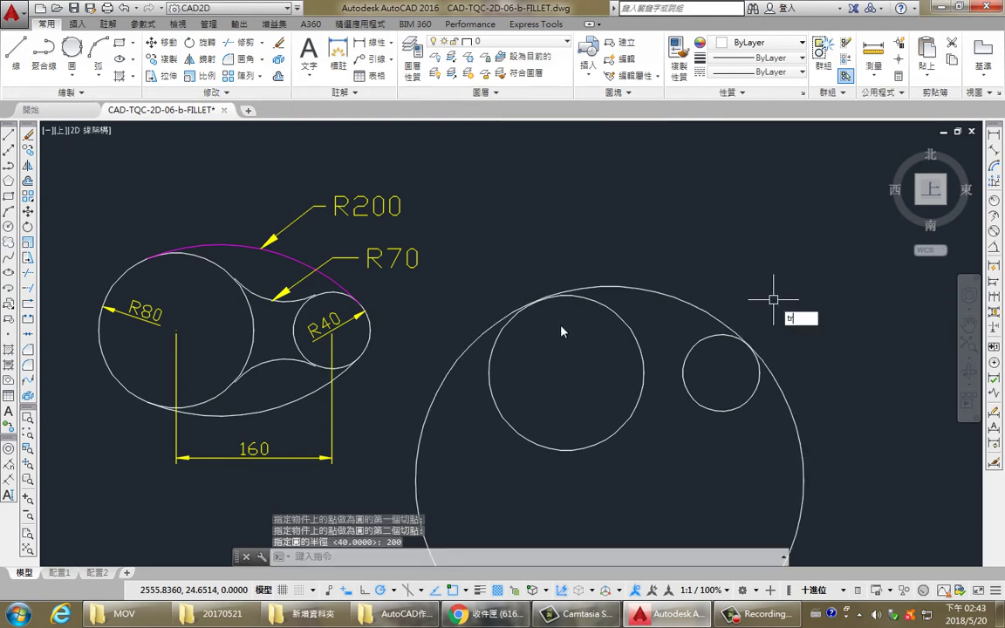
{"action": "key", "text": "Return"}
{"action": "key", "text": "Return"}
{"action": "left_click", "coordinate": [469, 340]}
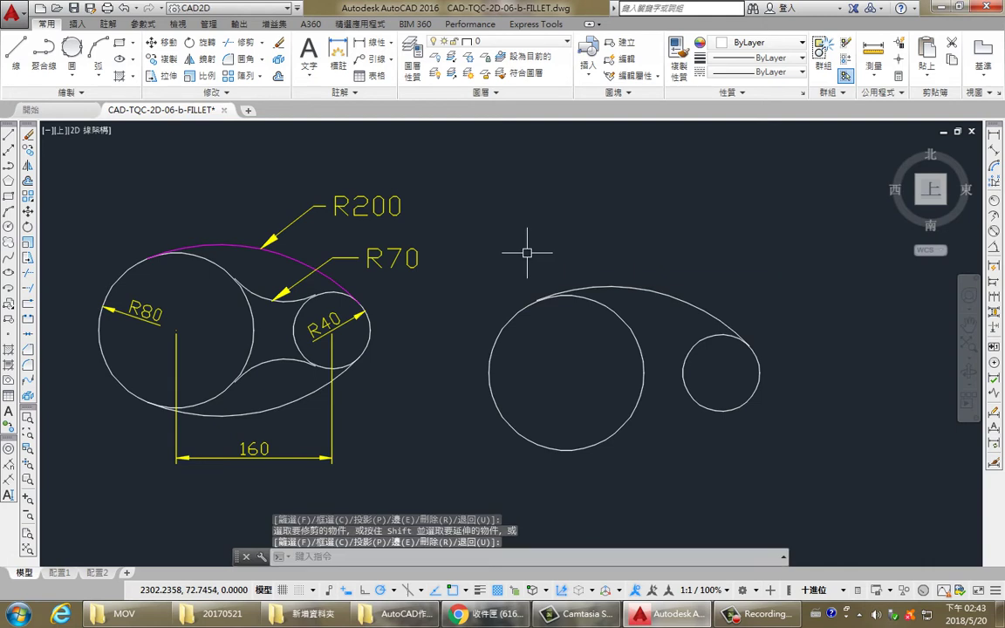
{"action": "type", "text": "c"}
Draw a second R200 circle tangent to the undersides of the R80 and R40 circles
{"action": "key", "text": "Return"}
{"action": "type", "text": "t"}
{"action": "key", "text": "Return"}
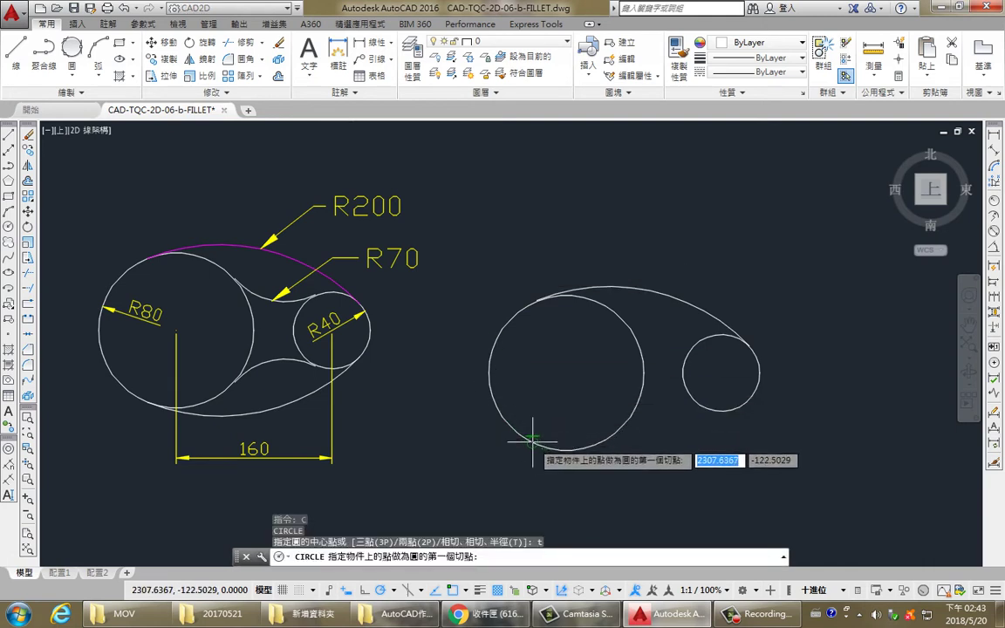
{"action": "left_click", "coordinate": [533, 433]}
{"action": "left_click", "coordinate": [749, 399]}
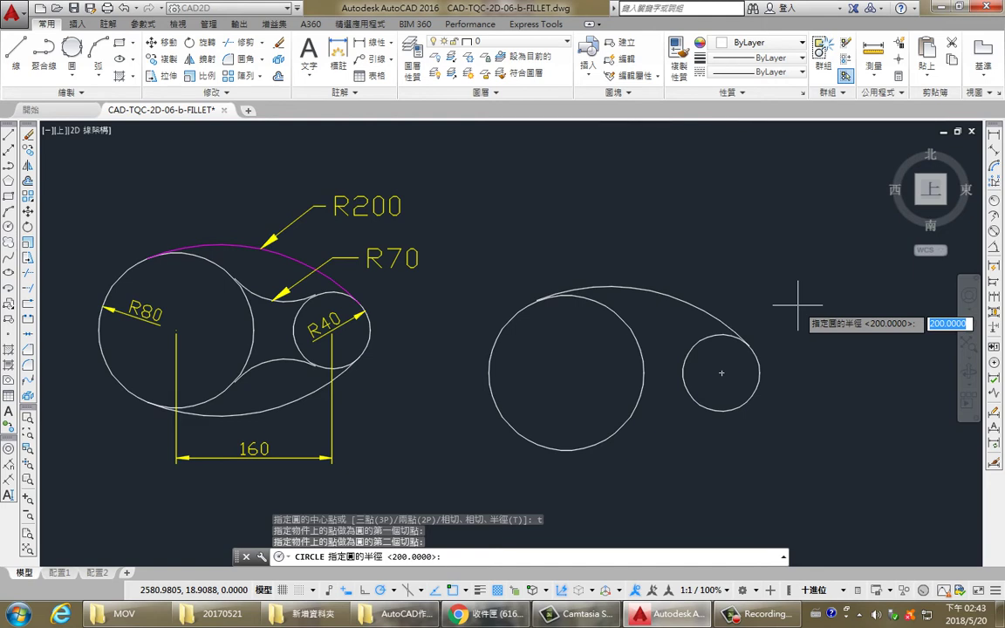
{"action": "type", "text": "200"}
{"action": "key", "text": "Return"}
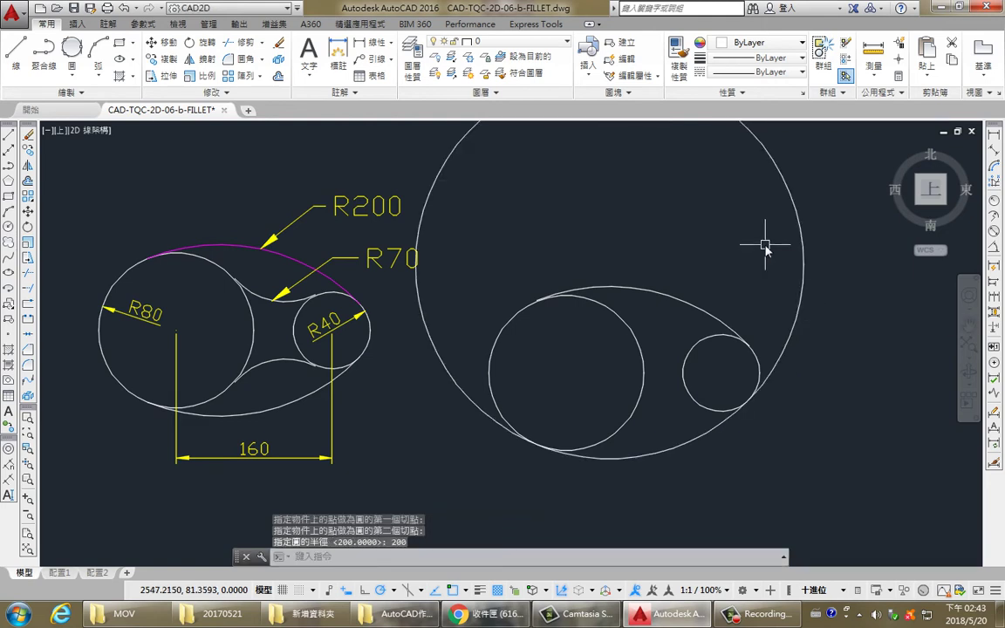
{"action": "type", "text": "tr"}
Trim the lower R200 circle's upper-right part and leftover left arc away
{"action": "key", "text": "Return"}
{"action": "key", "text": "Return"}
{"action": "left_click", "coordinate": [800, 244]}
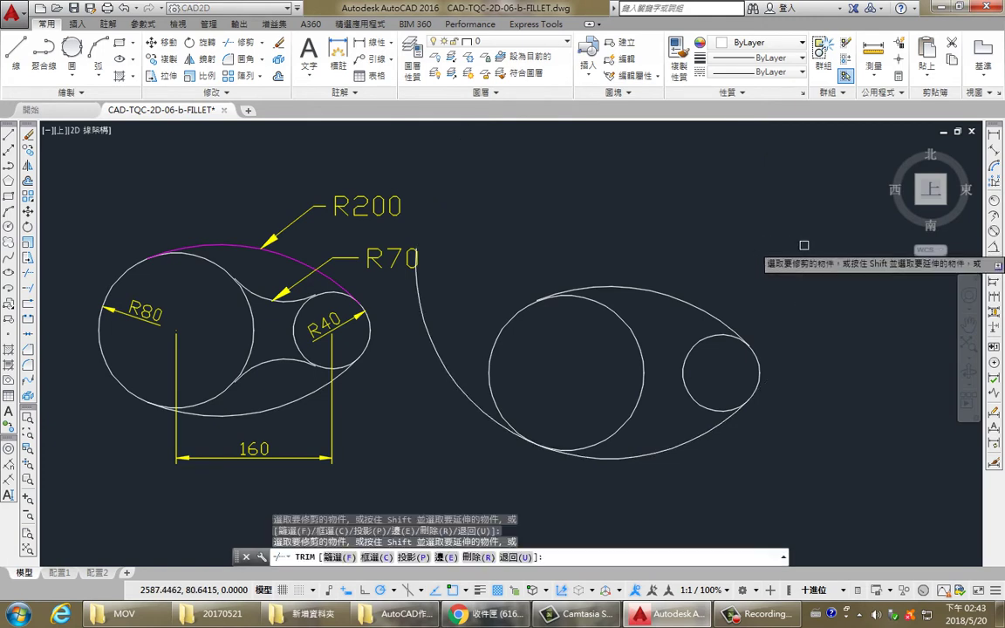
{"action": "key", "text": "Escape"}
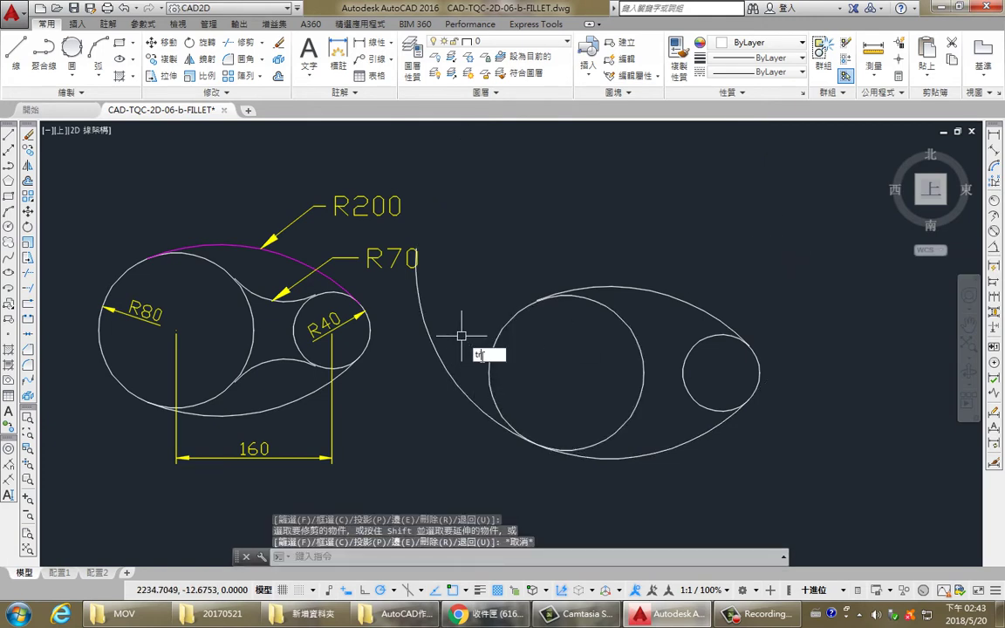
{"action": "key", "text": "Return"}
{"action": "key", "text": "Return"}
{"action": "left_click", "coordinate": [448, 354]}
{"action": "key", "text": "Escape"}
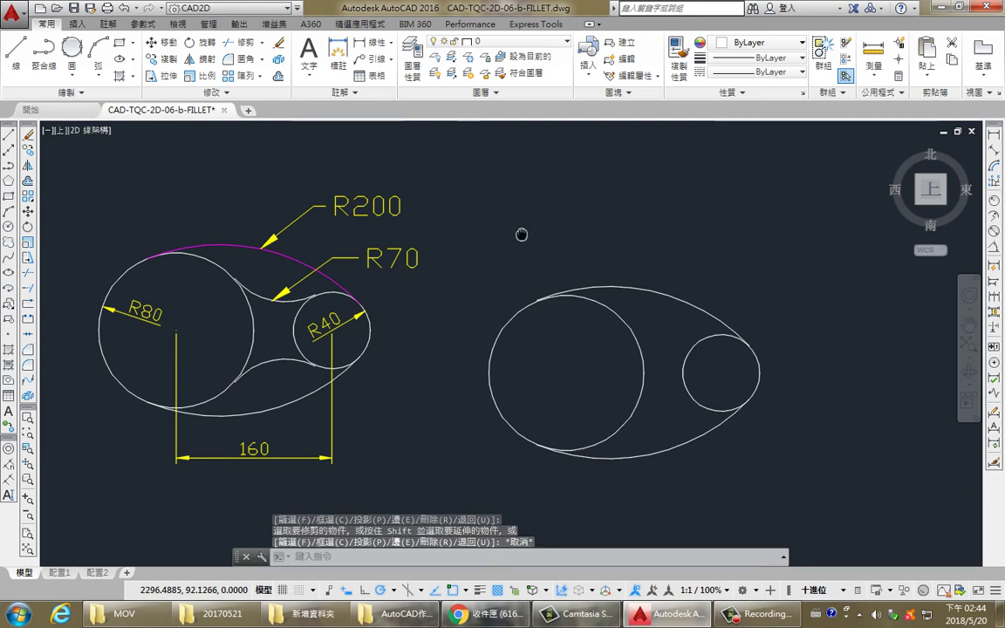
{"action": "middle_click_drag", "start_coordinate": [521, 234], "coordinate": [514, 233]}
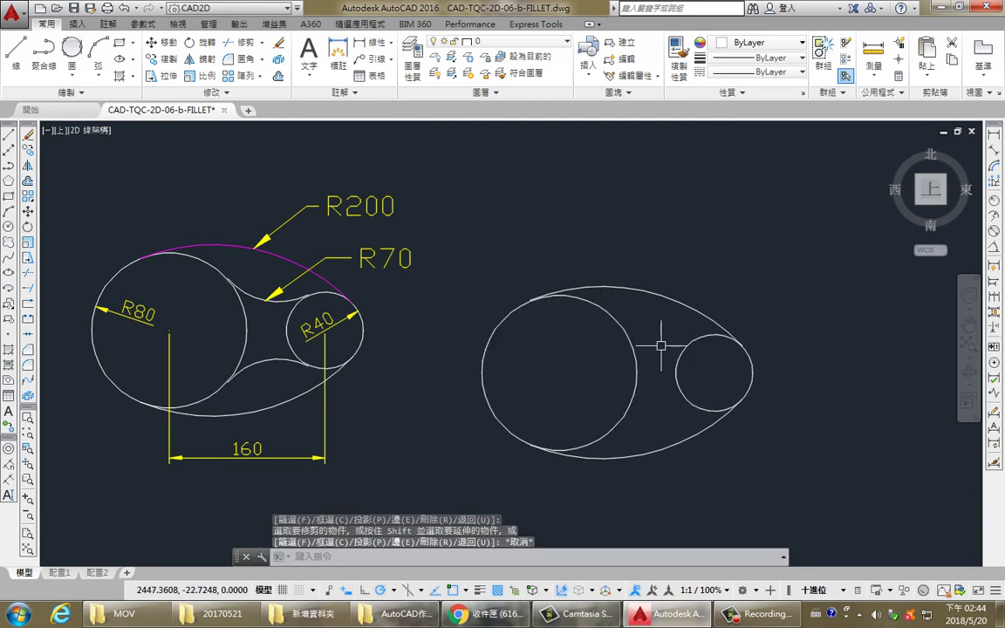
Draw an R70 circle tangent to both circles in the gap between them, using Tan-Tan-Radius
{"action": "type", "text": "c"}
{"action": "key", "text": "Return"}
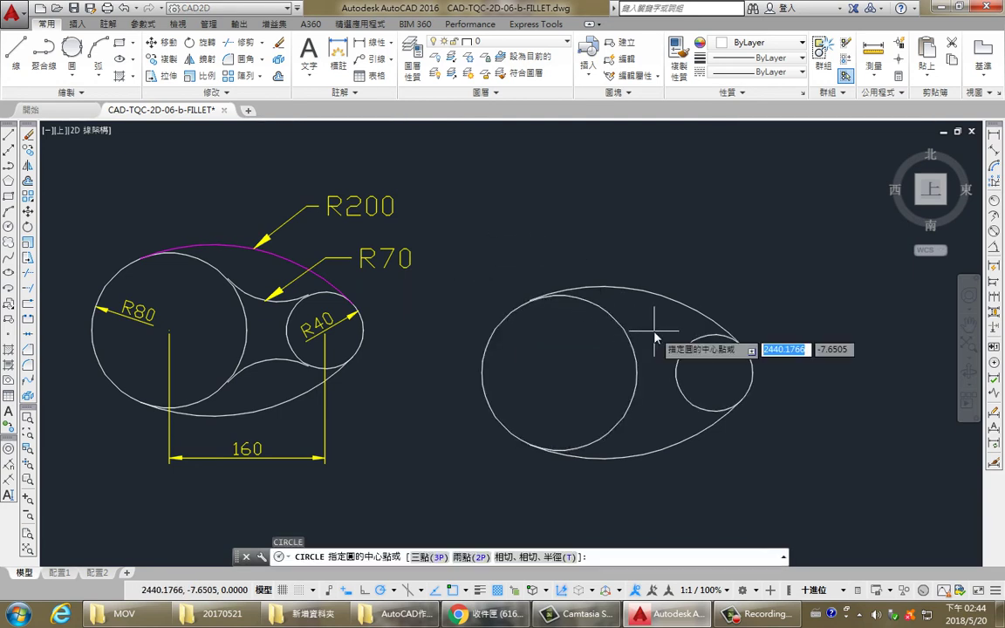
{"action": "type", "text": "t"}
{"action": "key", "text": "Return"}
{"action": "left_click", "coordinate": [622, 331]}
{"action": "left_click", "coordinate": [676, 344]}
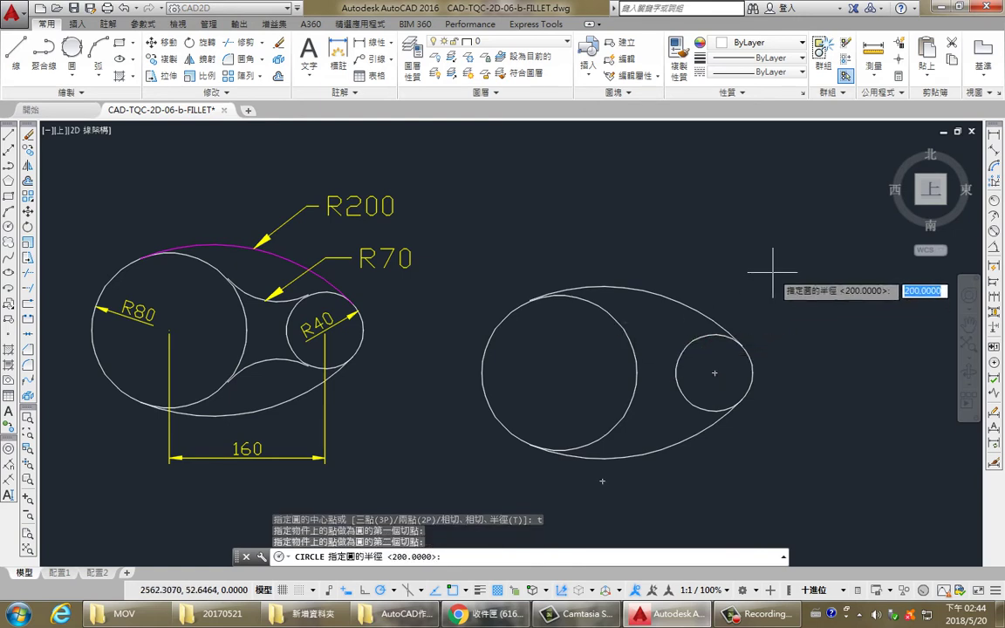
{"action": "type", "text": "0"}
{"action": "key", "text": "Return"}
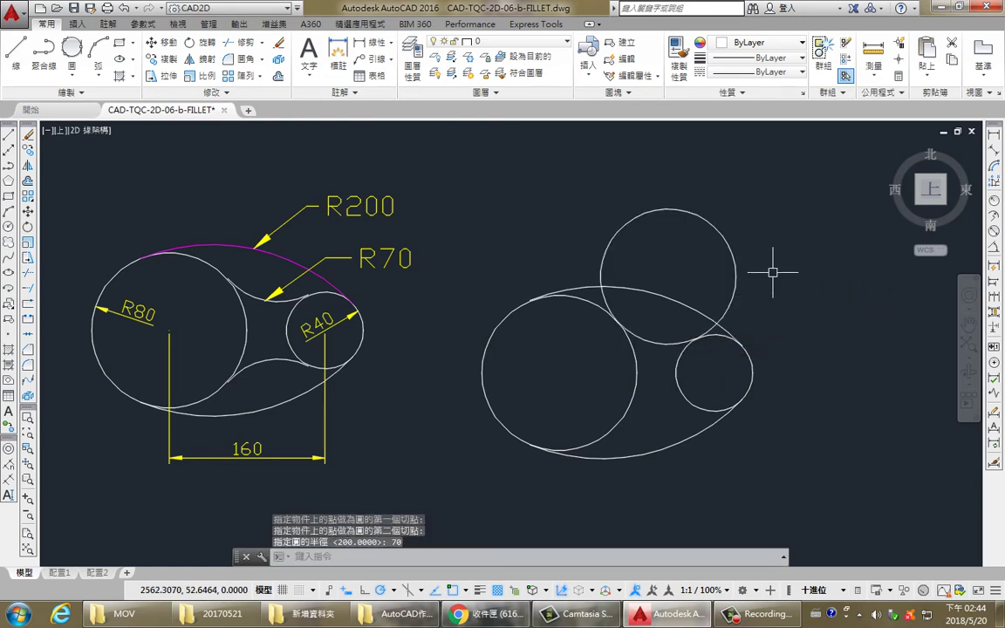
{"action": "type", "text": "tr"}
Trim the upper R70 circle down to its fillet arc between the two circles
{"action": "key", "text": "Return"}
{"action": "left_click", "coordinate": [680, 360]}
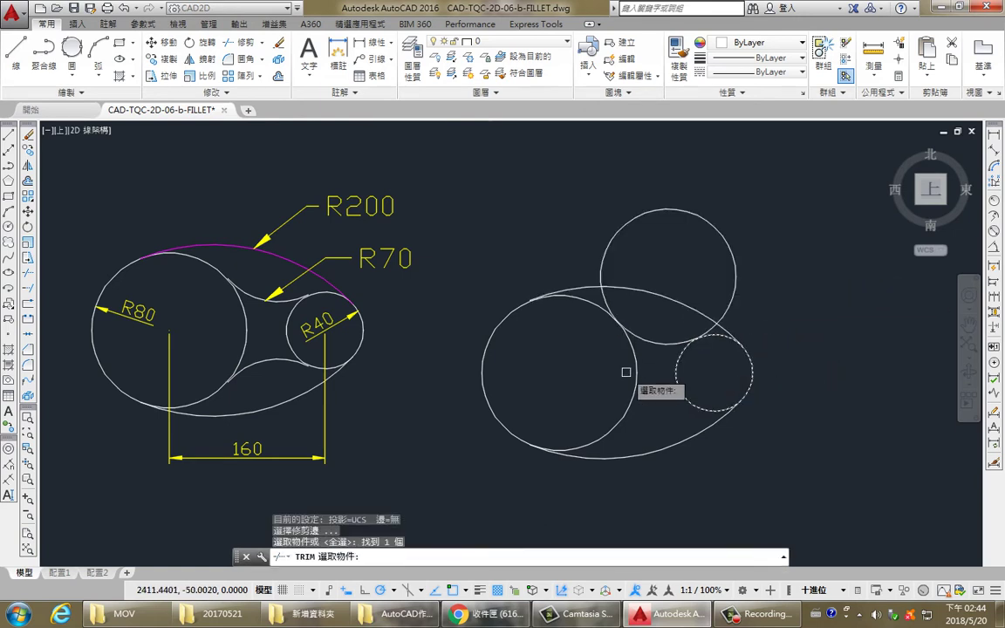
{"action": "key", "text": "Return"}
{"action": "left_click", "coordinate": [733, 253]}
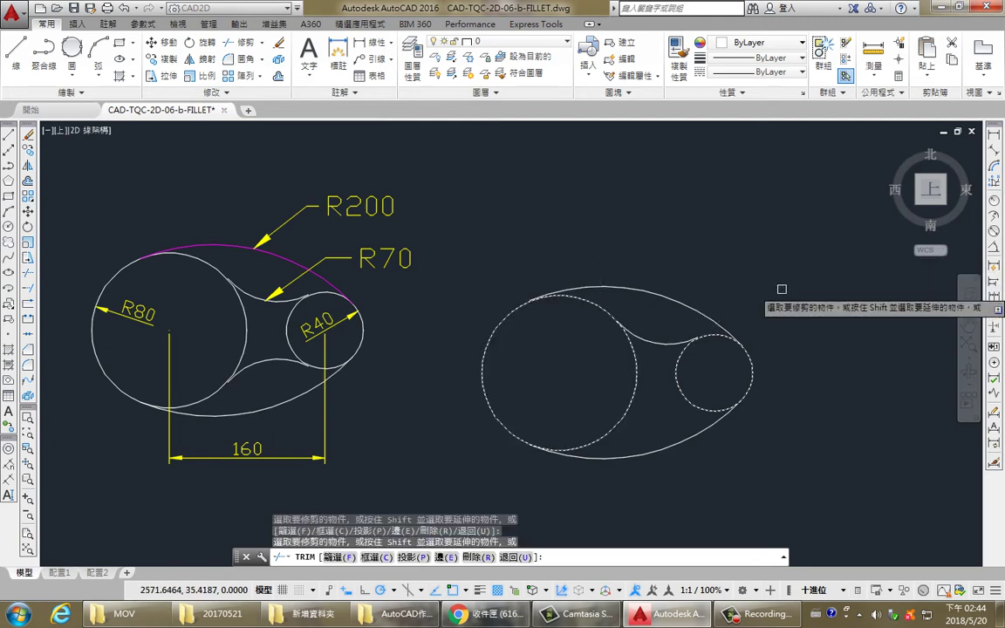
{"action": "key", "text": "Escape"}
Draw a lower R70 circle tangent to the R80 and R40 circles
{"action": "type", "text": "c"}
{"action": "key", "text": "Return"}
{"action": "type", "text": "t"}
{"action": "key", "text": "Return"}
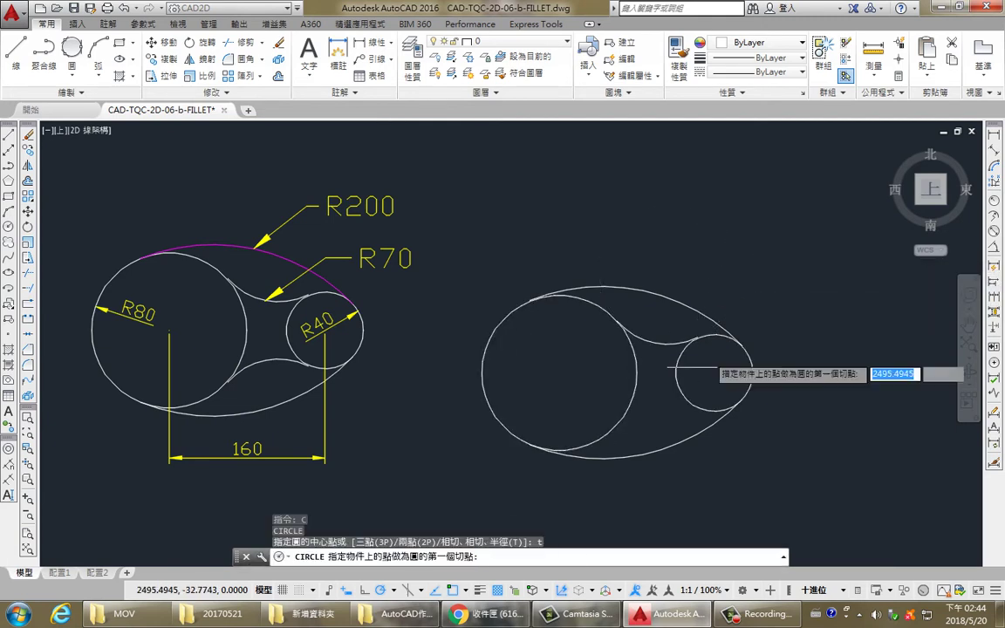
{"action": "left_click", "coordinate": [617, 416]}
{"action": "left_click", "coordinate": [689, 407]}
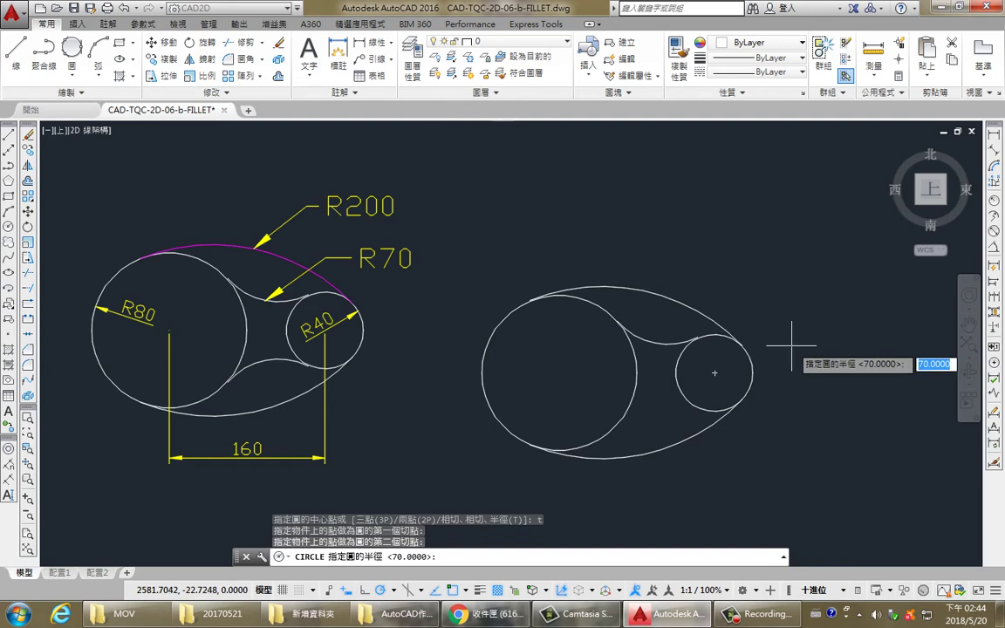
{"action": "type", "text": "70"}
{"action": "key", "text": "Return"}
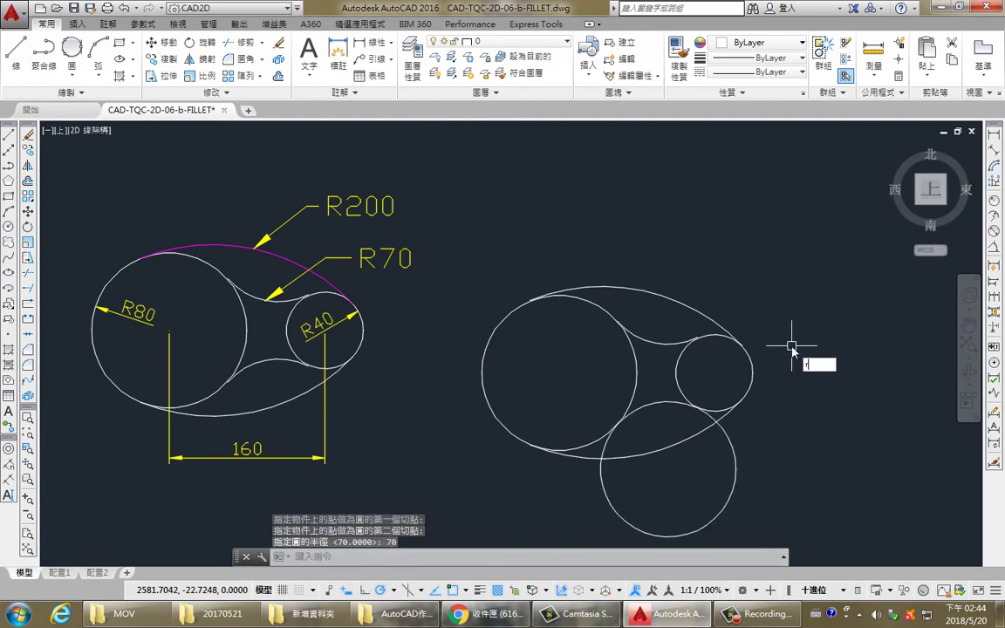
{"action": "key", "text": "Escape"}
Trim the lower R70 circle to its fillet arc using both circles as cutting edges
{"action": "key", "text": "Return"}
{"action": "left_click", "coordinate": [689, 352]}
{"action": "left_click", "coordinate": [621, 365]}
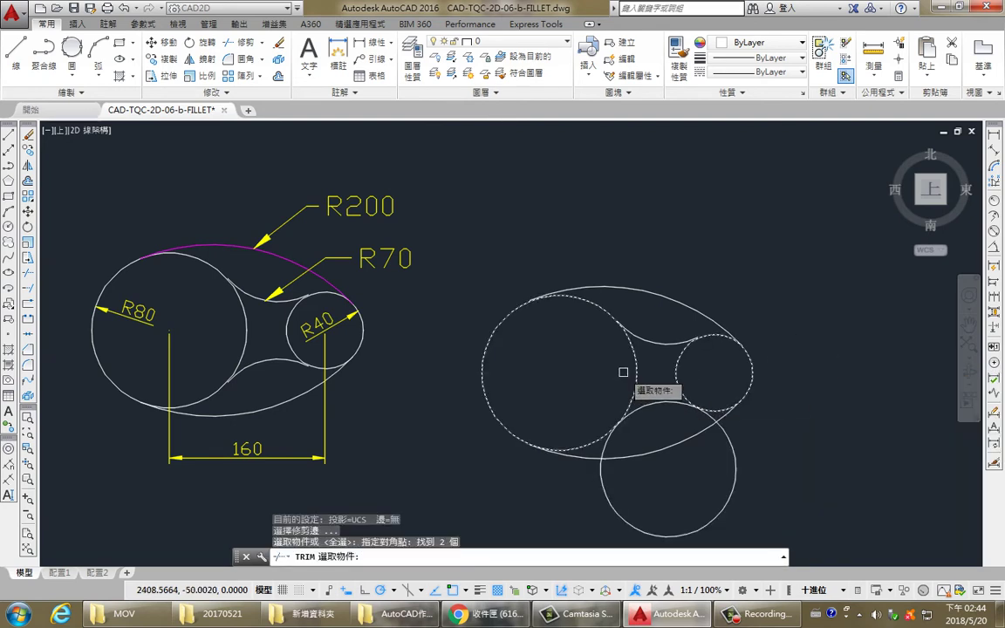
{"action": "key", "text": "Return"}
{"action": "left_click", "coordinate": [600, 489]}
{"action": "key", "text": "Return"}
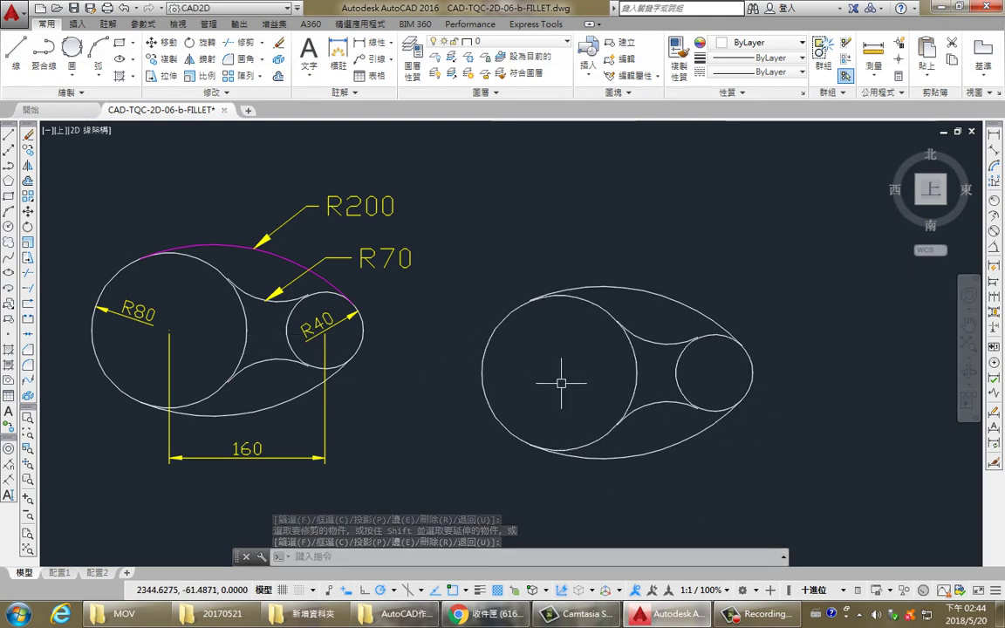
Erase the outer arcs and fillet arcs of the outline with a crossing selection
{"action": "left_click", "coordinate": [670, 478]}
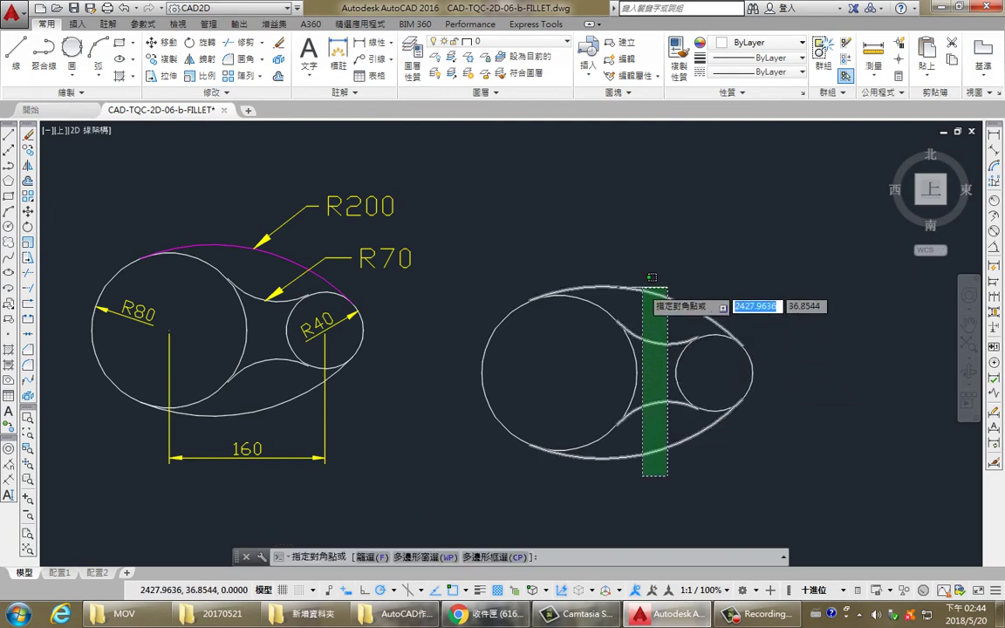
{"action": "left_click", "coordinate": [645, 276]}
{"action": "key", "text": "Delete"}
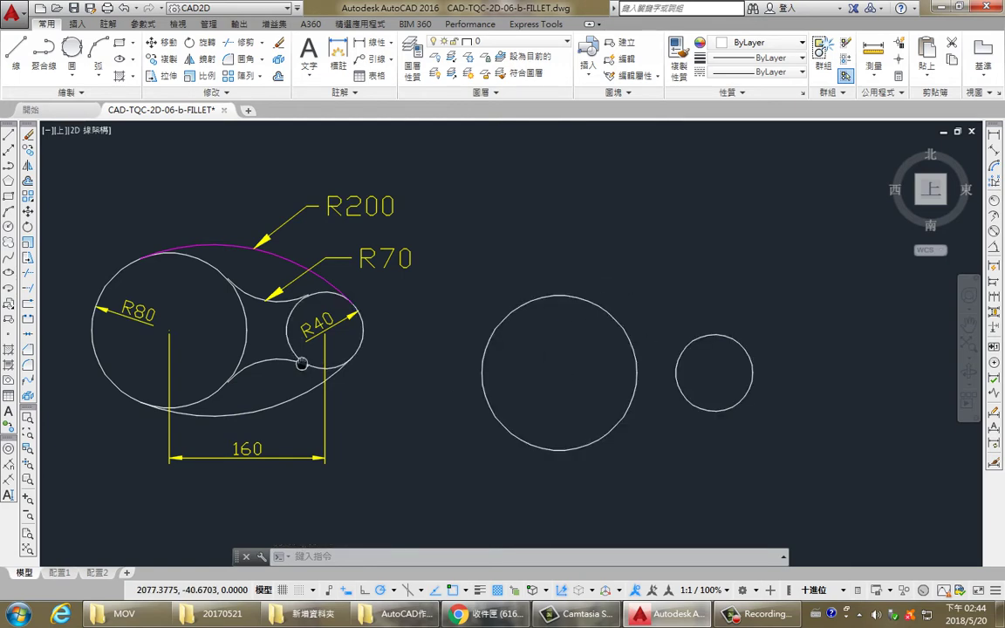
Zoom and pan to frame the R80/R70/R40 reference figure beside the two bare circles
{"action": "scroll", "coordinate": [298, 358], "scroll_direction": "down", "scroll_amount": 2}
{"action": "middle_click_drag", "start_coordinate": [299, 358], "coordinate": [410, 314]}
{"action": "scroll", "coordinate": [410, 314], "scroll_direction": "up", "scroll_amount": 2}
{"action": "scroll", "coordinate": [400, 245], "scroll_direction": "up", "scroll_amount": 1}
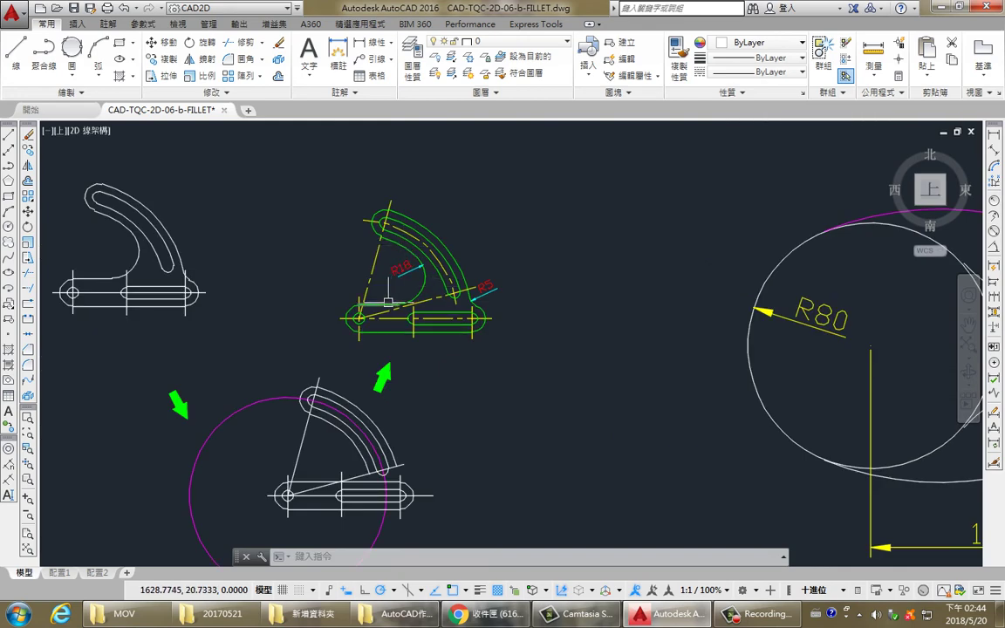
{"action": "middle_click_drag", "start_coordinate": [387, 301], "coordinate": [87, 331]}
{"action": "middle_click_drag", "start_coordinate": [592, 354], "coordinate": [365, 351]}
{"action": "mouse_move", "coordinate": [754, 320]}
{"action": "middle_mouse_down"}
{"action": "mouse_move", "coordinate": [606, 359]}
{"action": "mouse_move", "coordinate": [533, 359]}
{"action": "middle_mouse_up"}
{"action": "middle_click_drag", "start_coordinate": [714, 330], "coordinate": [734, 314]}
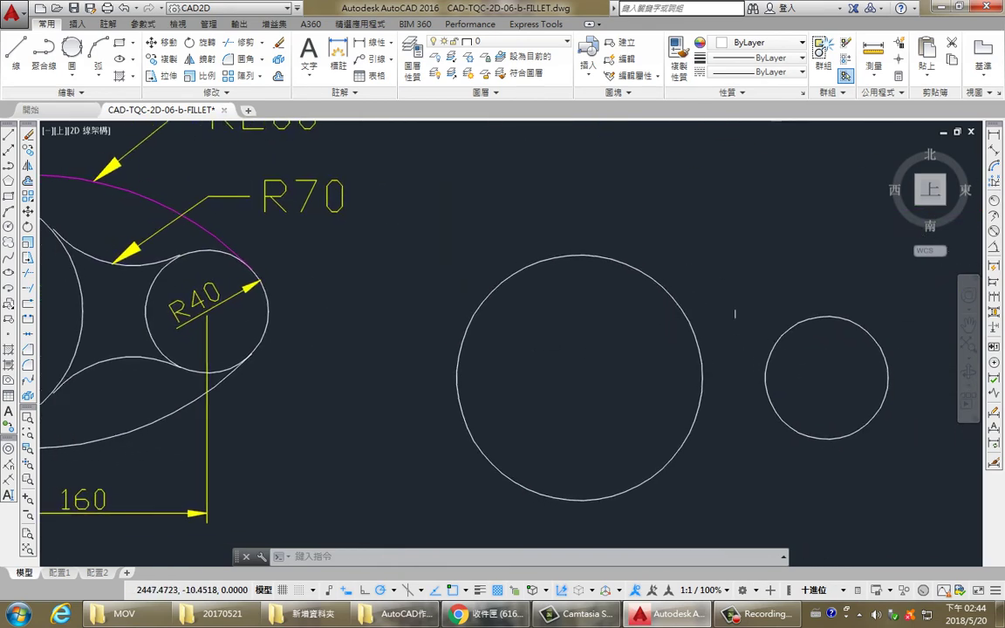
{"action": "middle_click_drag", "start_coordinate": [348, 321], "coordinate": [448, 329]}
{"action": "scroll", "coordinate": [391, 322], "scroll_direction": "down", "scroll_amount": 2}
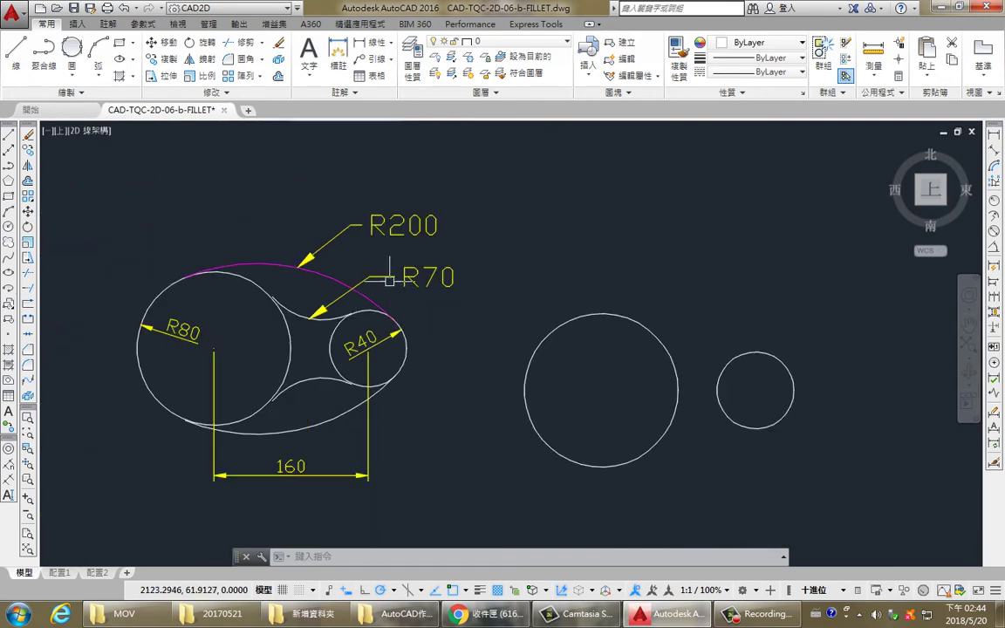
{"action": "middle_click_drag", "start_coordinate": [714, 329], "coordinate": [690, 329]}
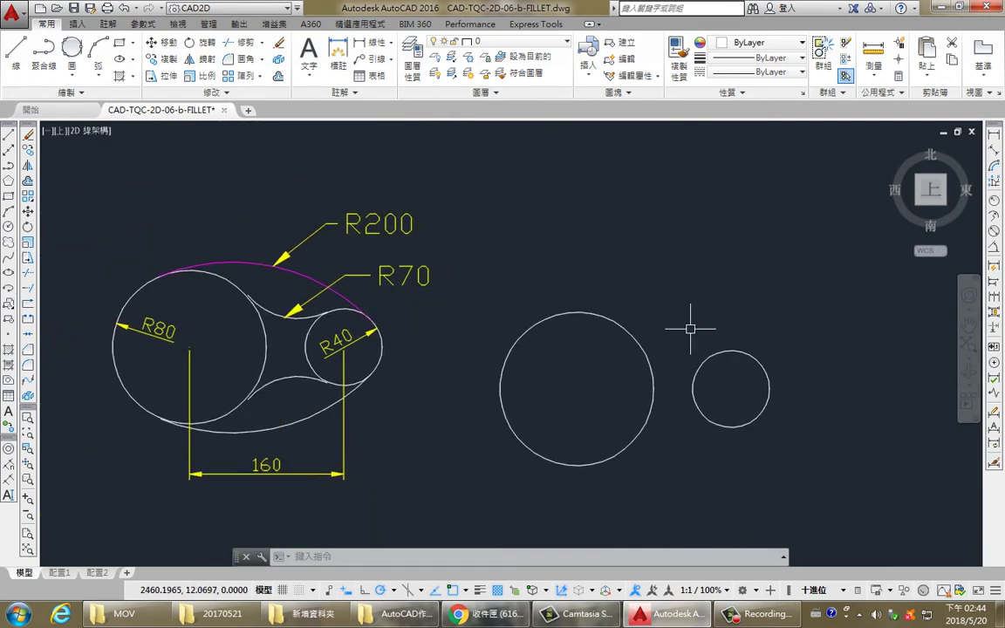
{"action": "type", "text": "f"}
Fillet the top of the large and small circles with an R70 arc
{"action": "key", "text": "Return"}
{"action": "type", "text": "r"}
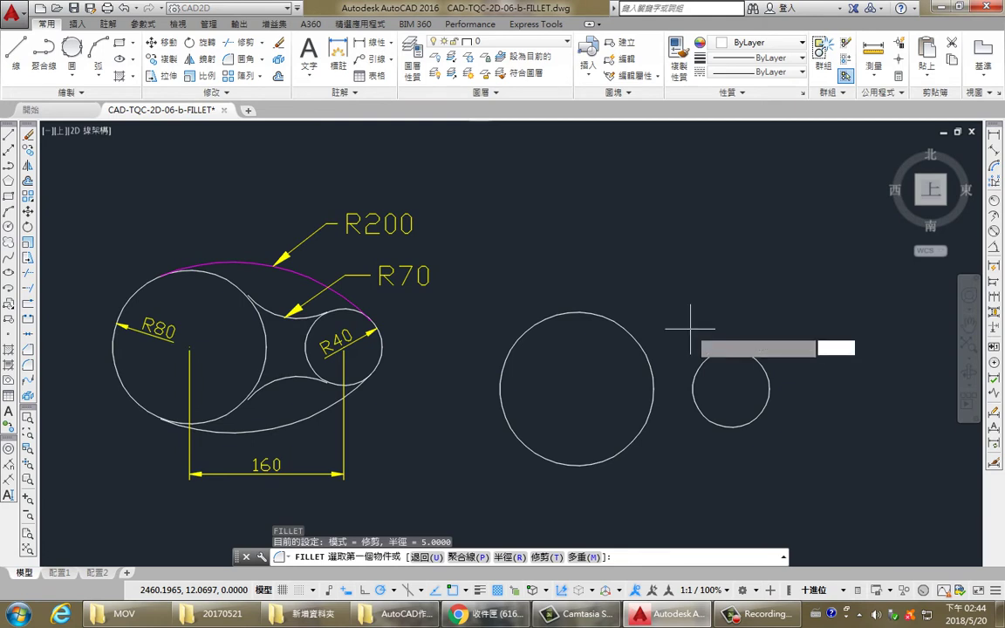
{"action": "key", "text": "Return"}
{"action": "key", "text": "Return"}
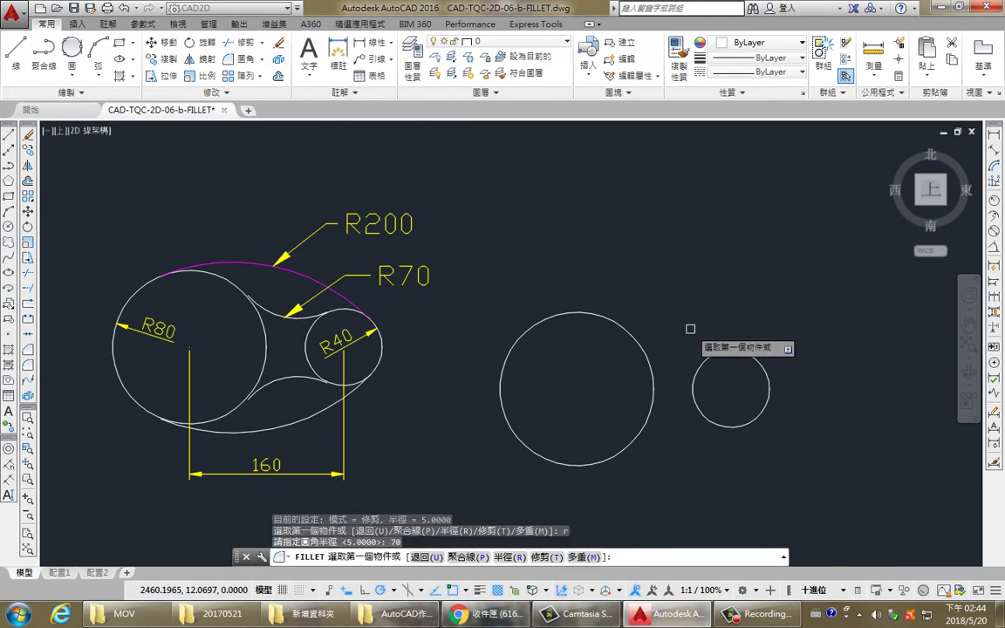
{"action": "left_click", "coordinate": [650, 349]}
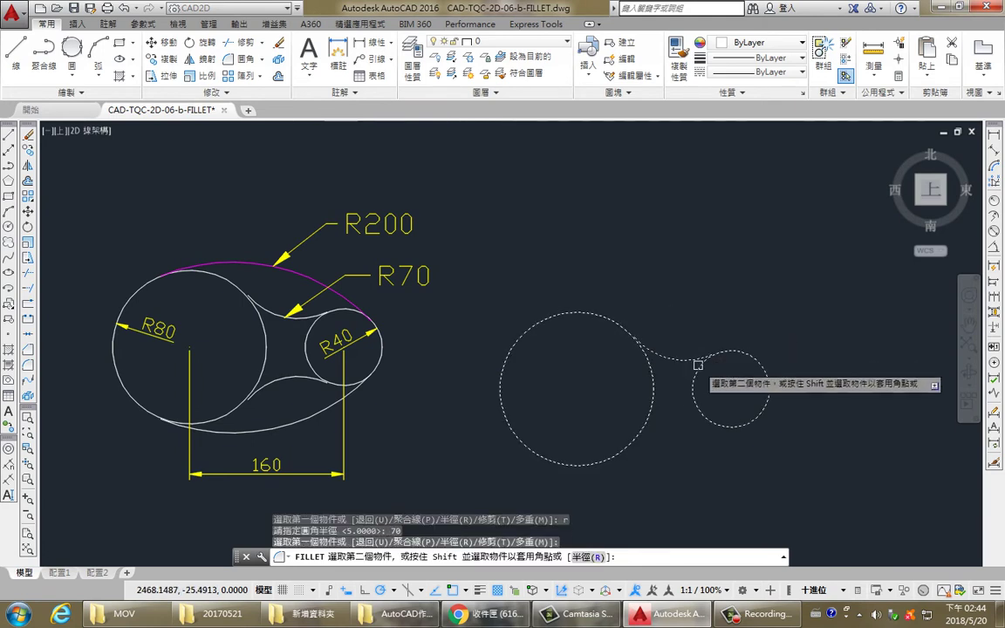
{"action": "left_click", "coordinate": [701, 361]}
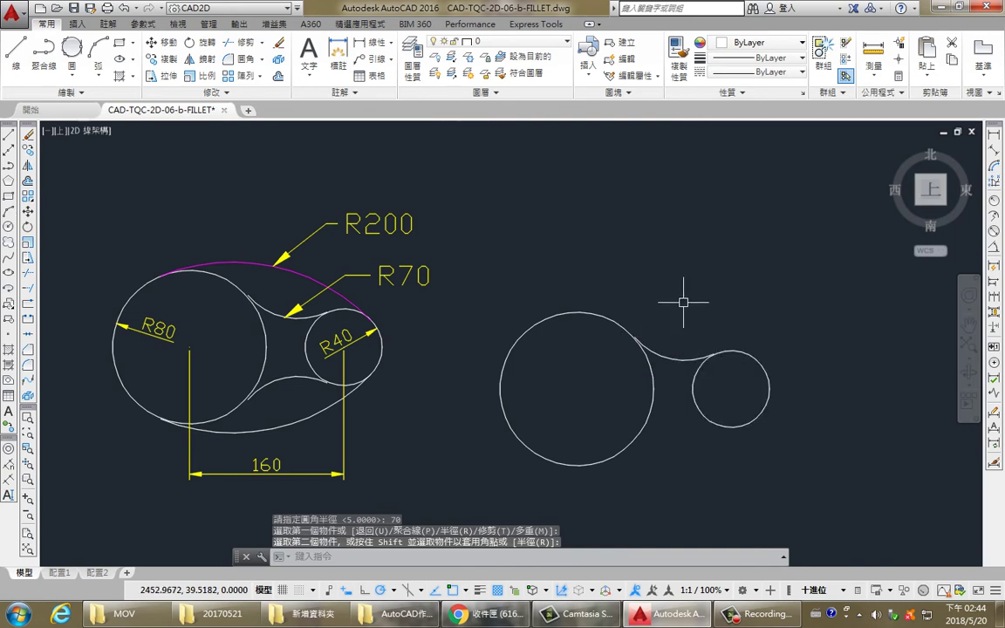
Fillet the bottom of the two circles with a second R70 arc
{"action": "key", "text": "Return"}
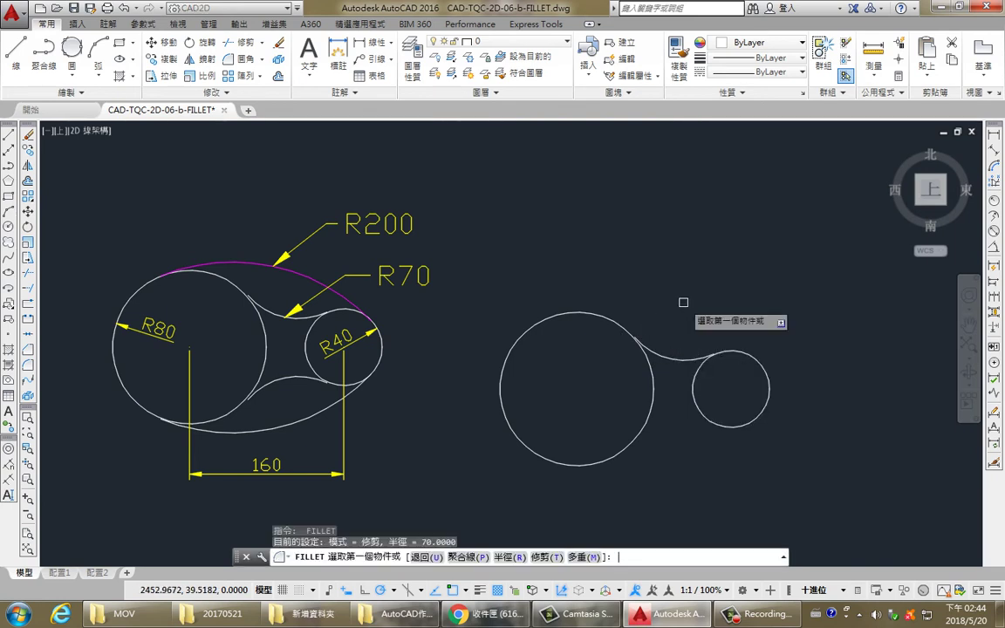
{"action": "type", "text": "r"}
{"action": "key", "text": "Return"}
{"action": "key", "text": "Return"}
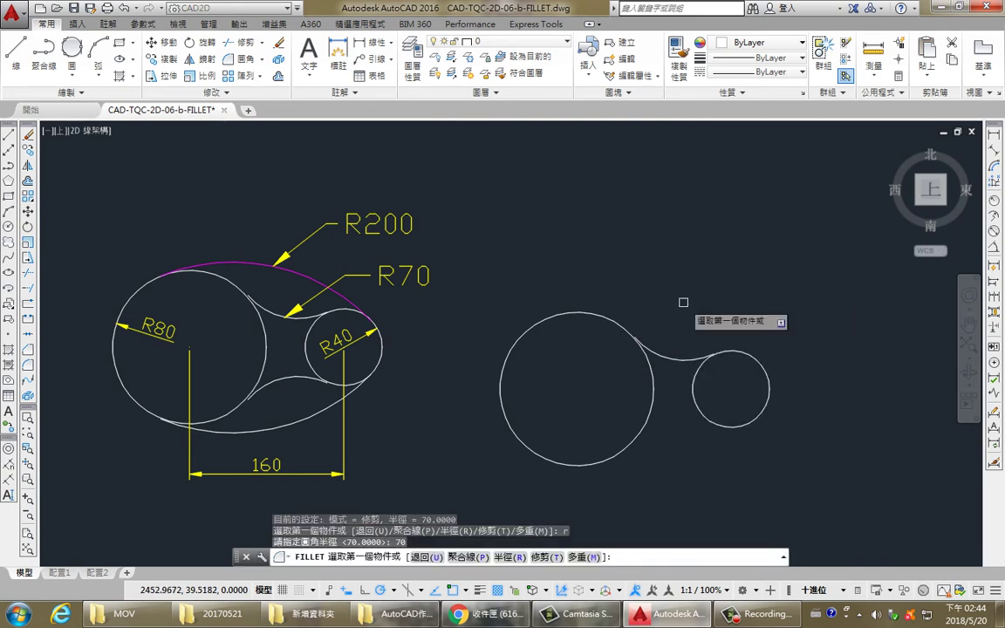
{"action": "left_click", "coordinate": [641, 433]}
{"action": "left_click", "coordinate": [709, 419]}
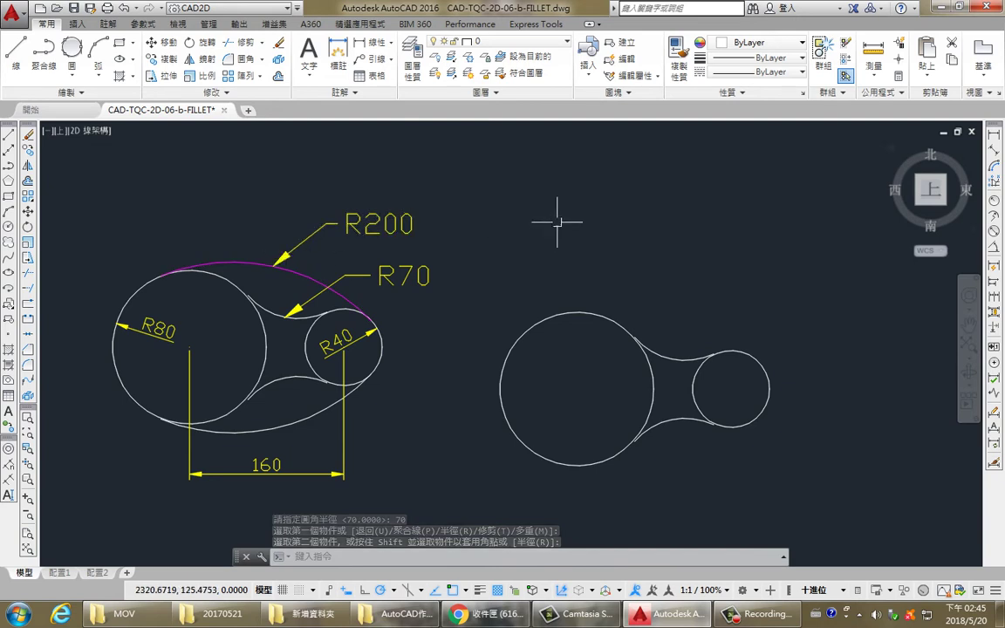
{"action": "key", "text": "Return"}
{"action": "type", "text": "r"}
{"action": "key", "text": "Return"}
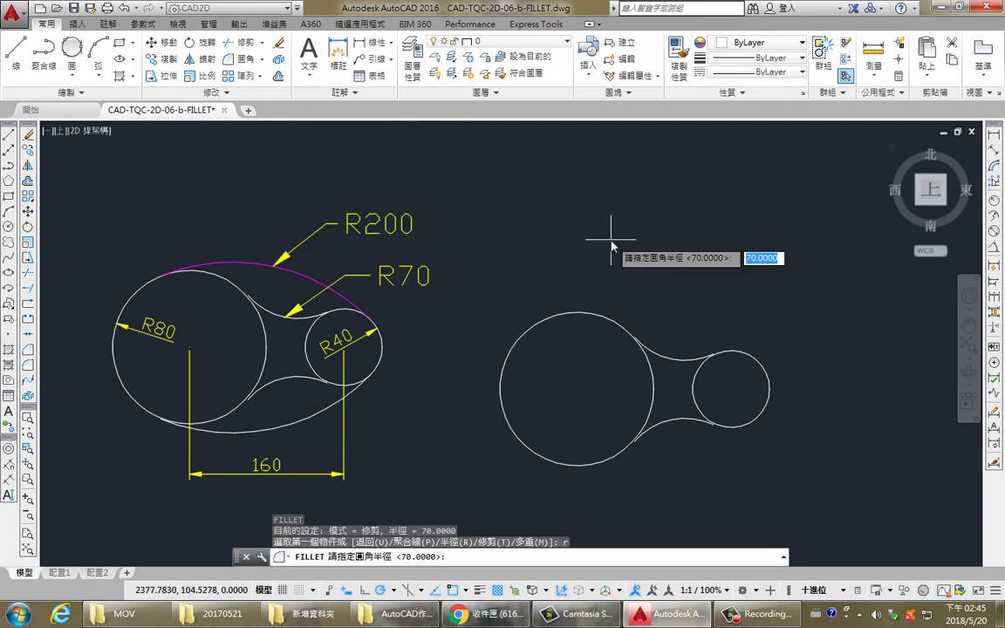
{"action": "type", "text": "0"}
{"action": "key", "text": "Return"}
{"action": "left_click", "coordinate": [521, 335]}
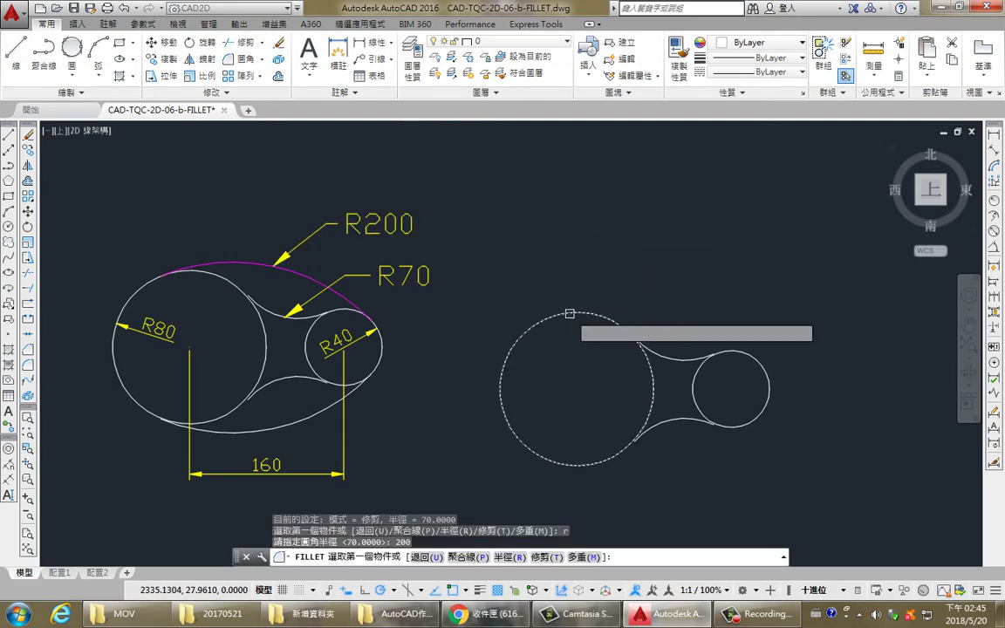
{"action": "left_click", "coordinate": [741, 348]}
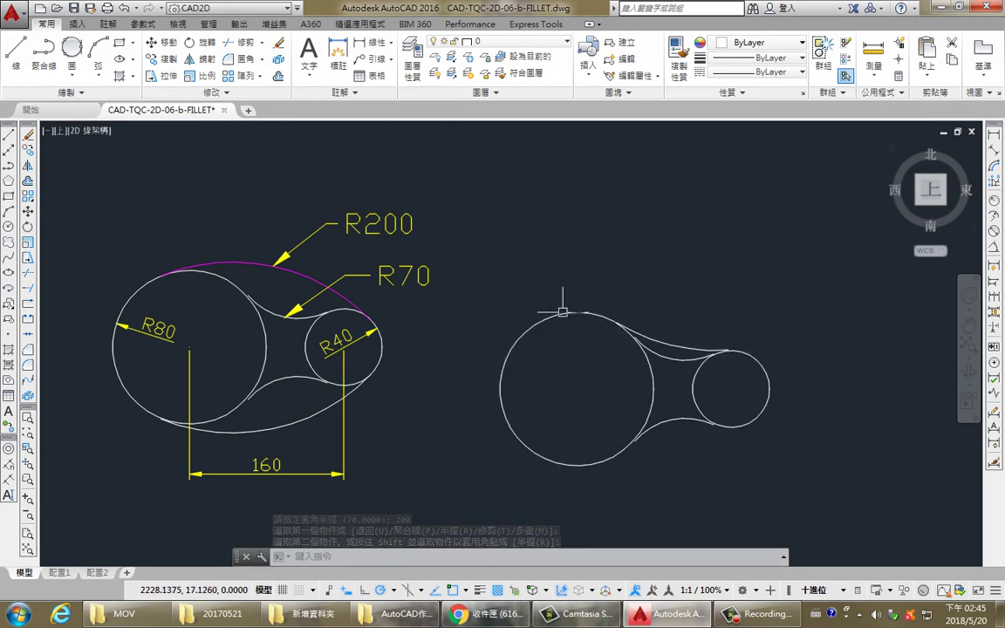
{"action": "type", "text": "f"}
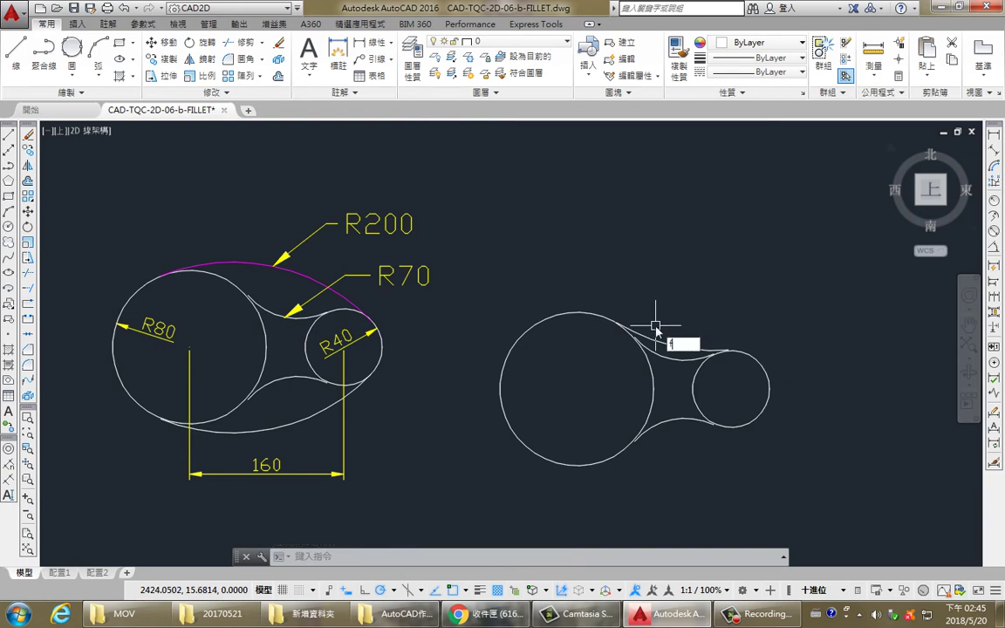
{"action": "key", "text": "Return"}
{"action": "type", "text": "r"}
{"action": "key", "text": "Return"}
{"action": "type", "text": "200"}
{"action": "key", "text": "Return"}
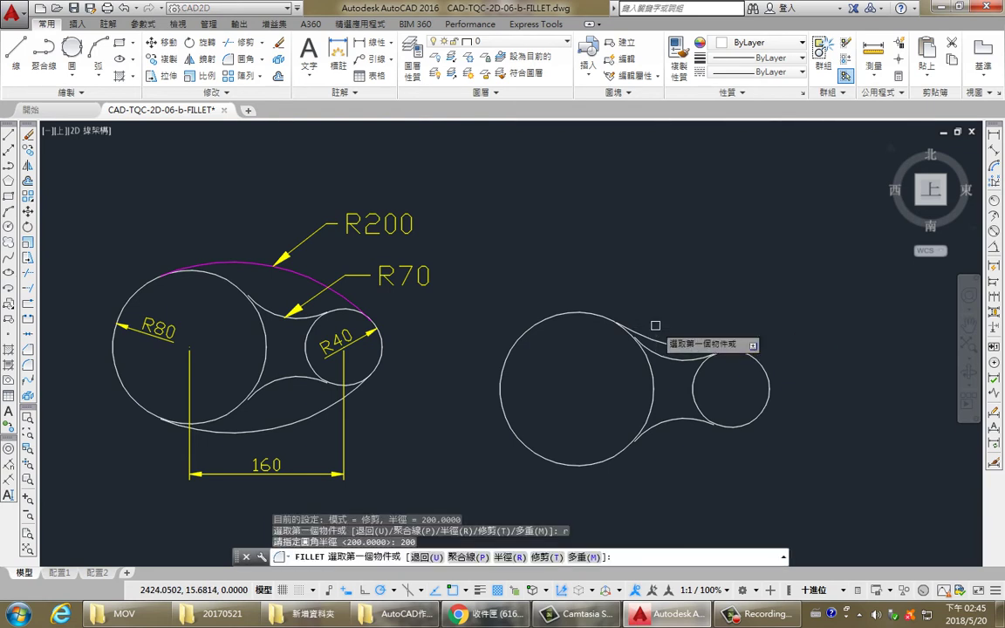
{"action": "left_click", "coordinate": [554, 313]}
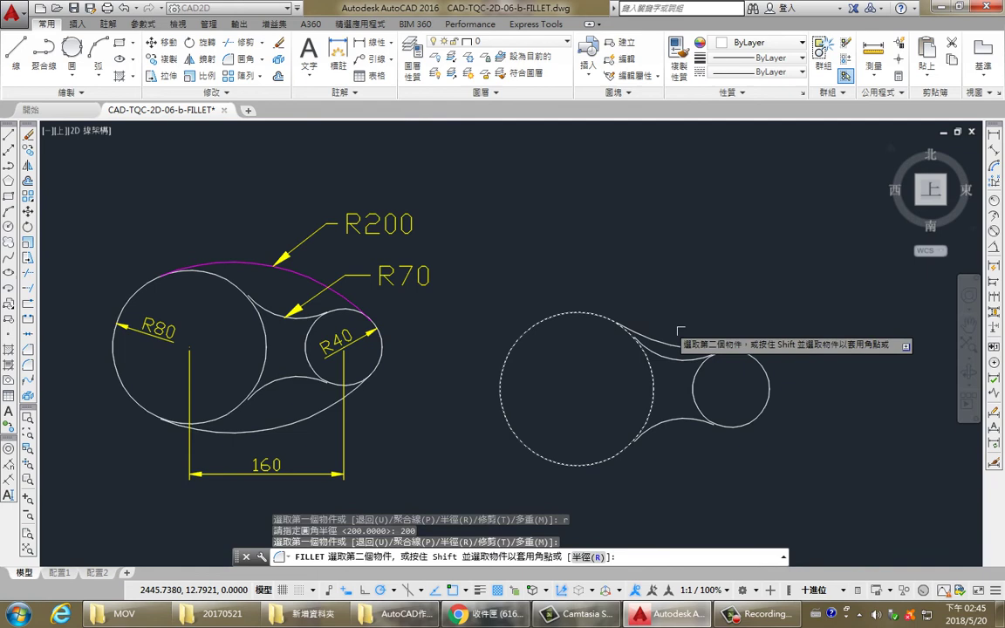
{"action": "left_click", "coordinate": [764, 361]}
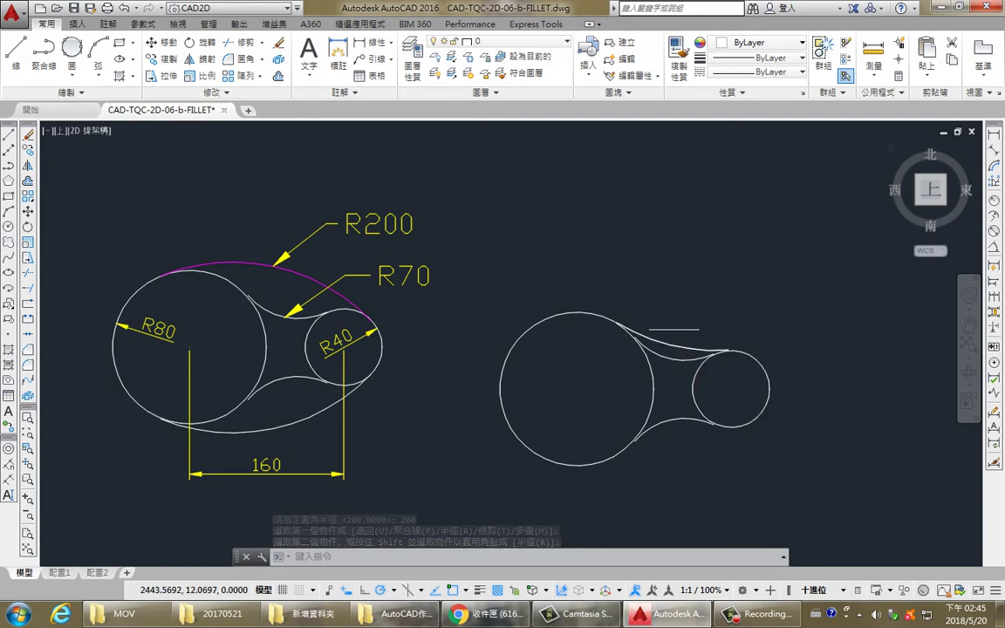
{"action": "left_click", "coordinate": [673, 329]}
{"action": "left_click", "coordinate": [553, 288]}
{"action": "key", "text": "Delete"}
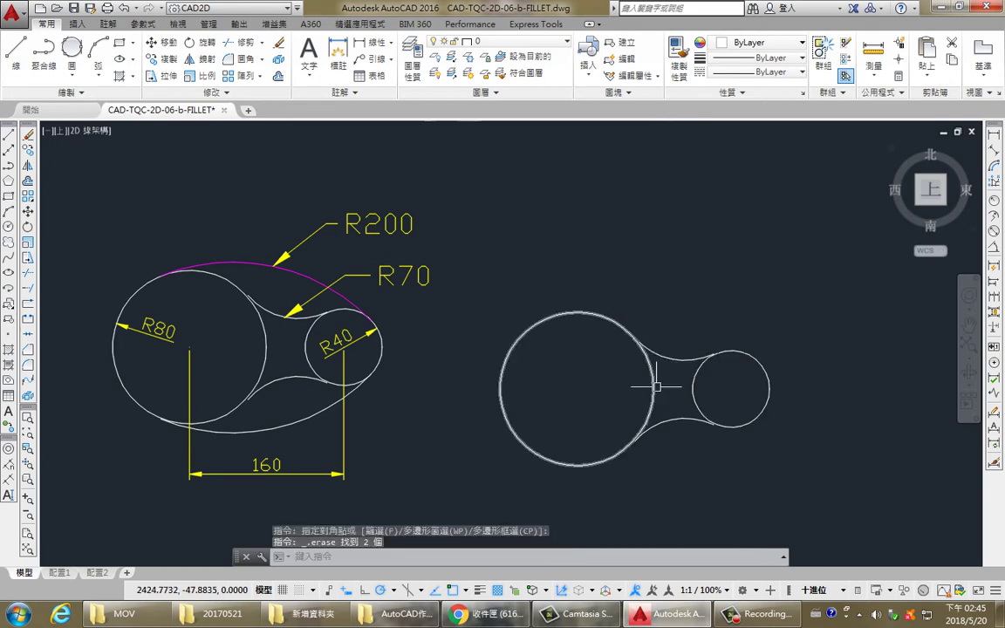
{"action": "middle_click_drag", "start_coordinate": [656, 387], "coordinate": [680, 374]}
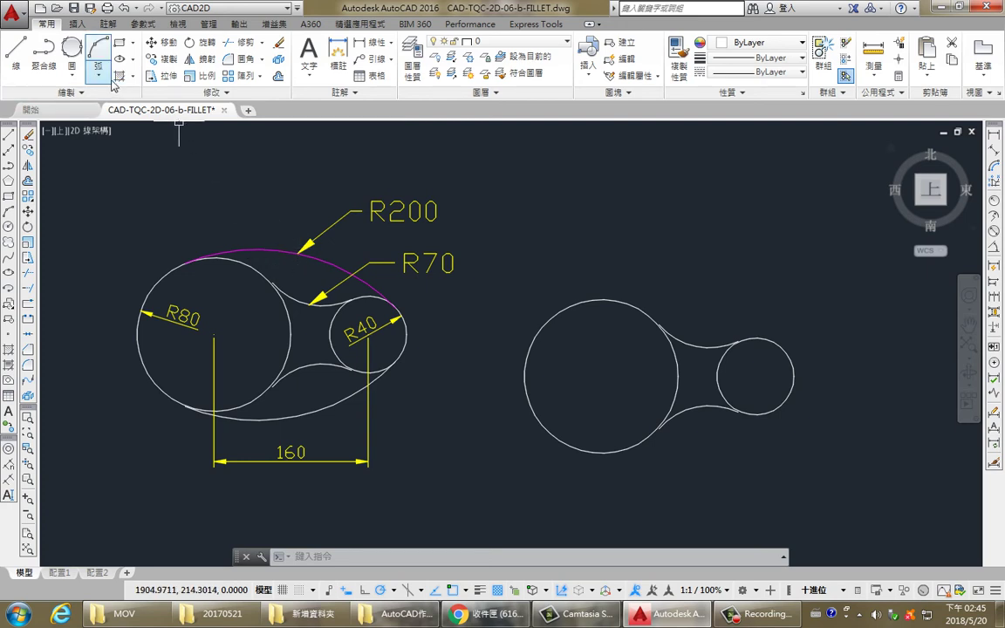
{"action": "left_click", "coordinate": [99, 75]}
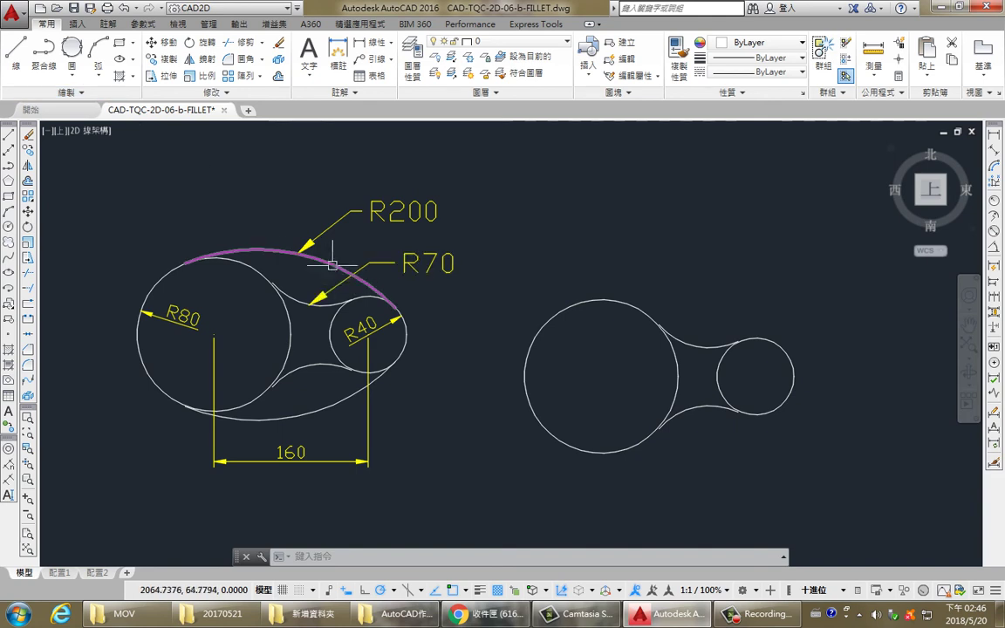
{"action": "mouse_move", "coordinate": [331, 263]}
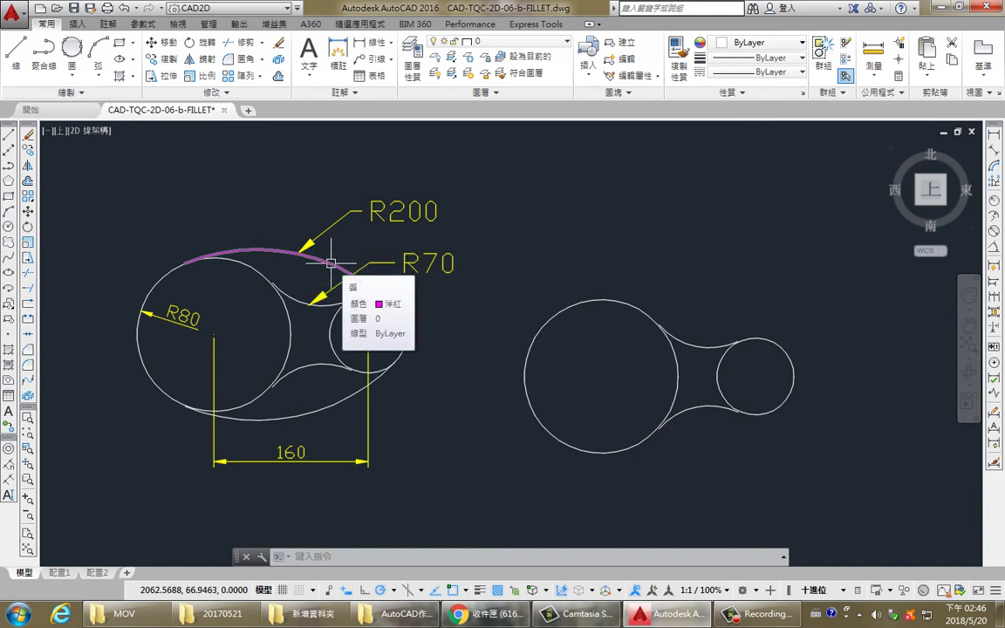
Check the Arc methods list, then fit the hooks, reference figure and R70-joined circles in view
{"action": "left_click", "coordinate": [98, 76]}
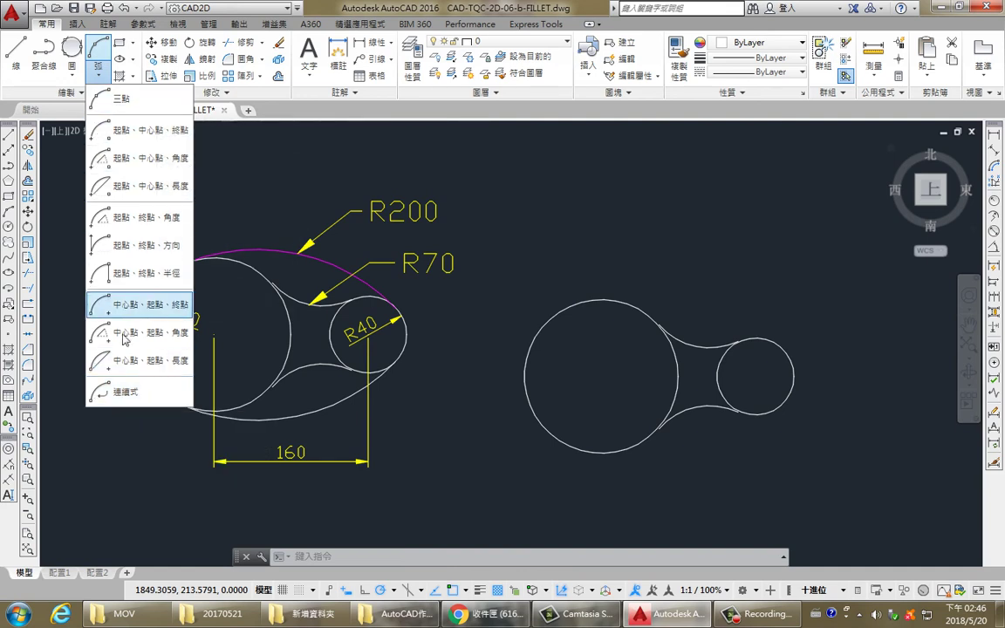
{"action": "left_click", "coordinate": [320, 280]}
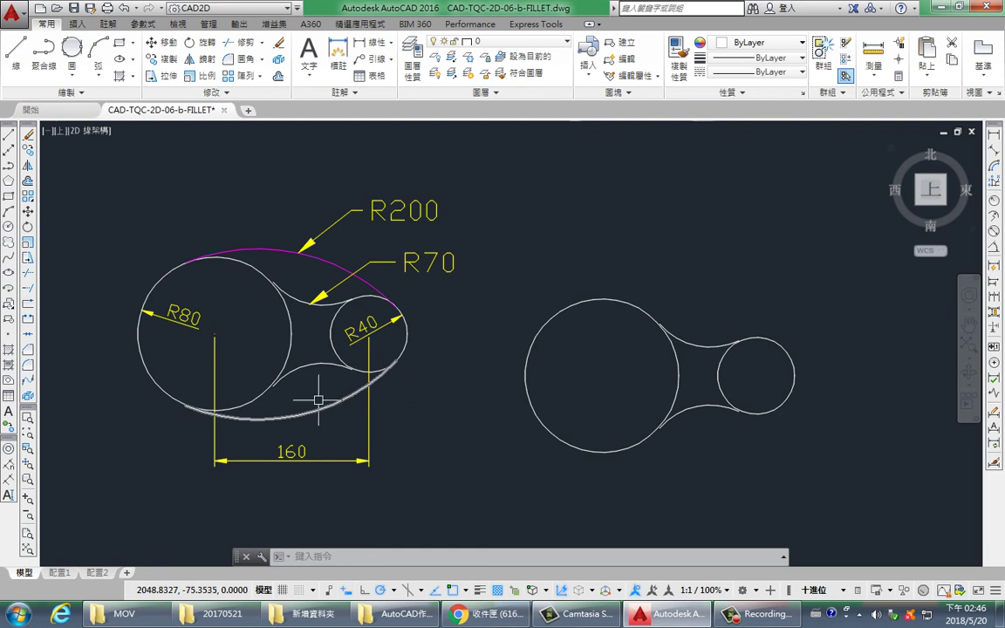
{"action": "middle_click_drag", "start_coordinate": [303, 394], "coordinate": [358, 396]}
{"action": "scroll", "coordinate": [347, 395], "scroll_direction": "down", "scroll_amount": 4}
{"action": "scroll", "coordinate": [358, 397], "scroll_direction": "up", "scroll_amount": 2}
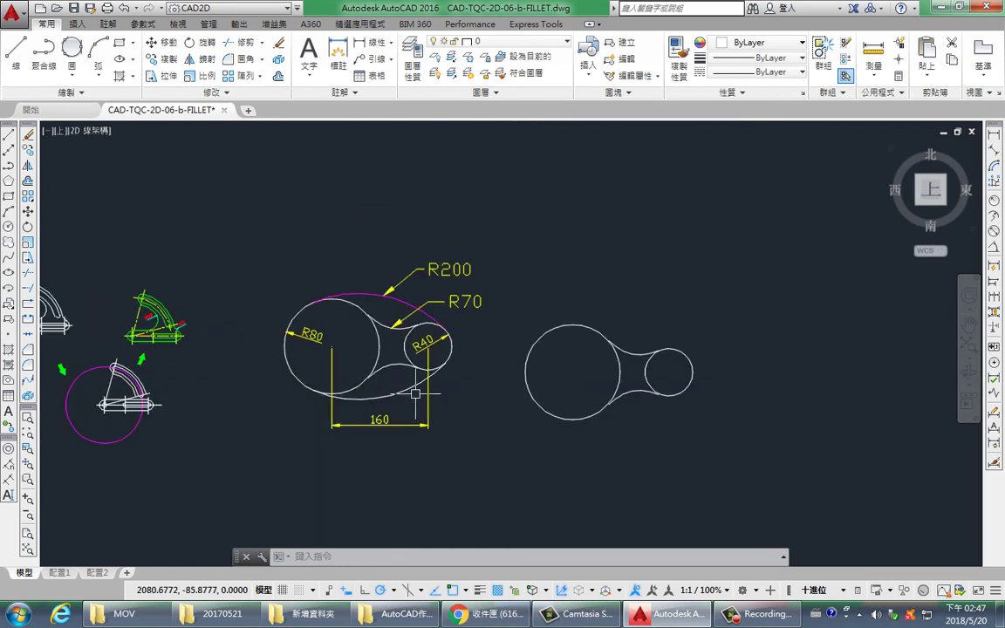